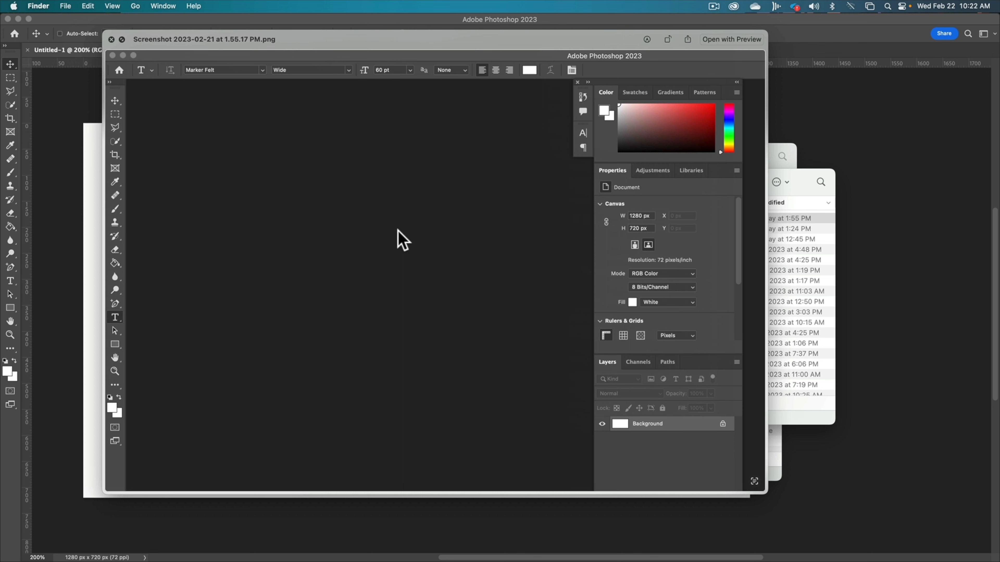
Place Screenshot 2023-02-21 at 1.55.17 PM.png from the Desktop folder into the Photoshop document at its default size
key("space")
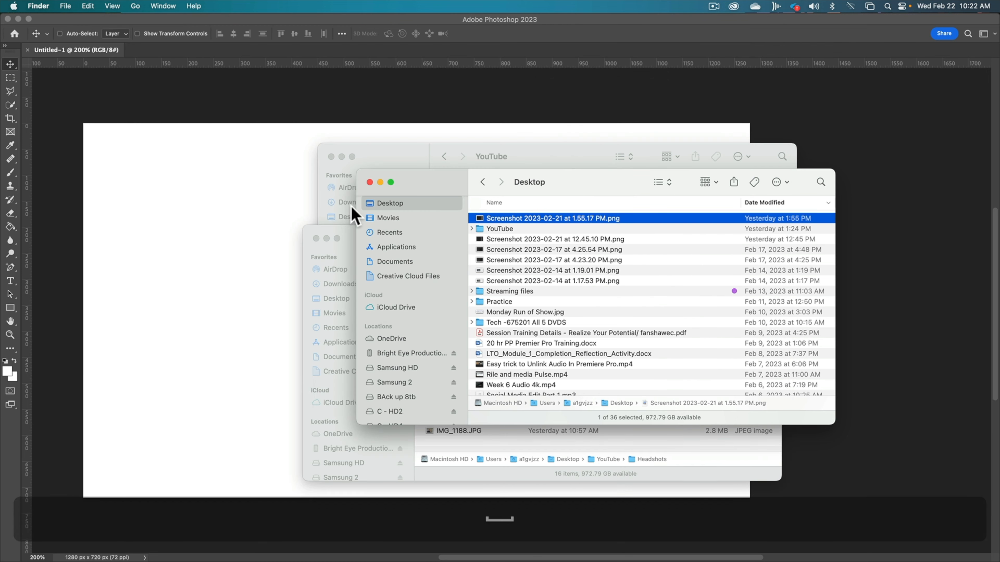
left_click_drag(531, 228, 199, 227)
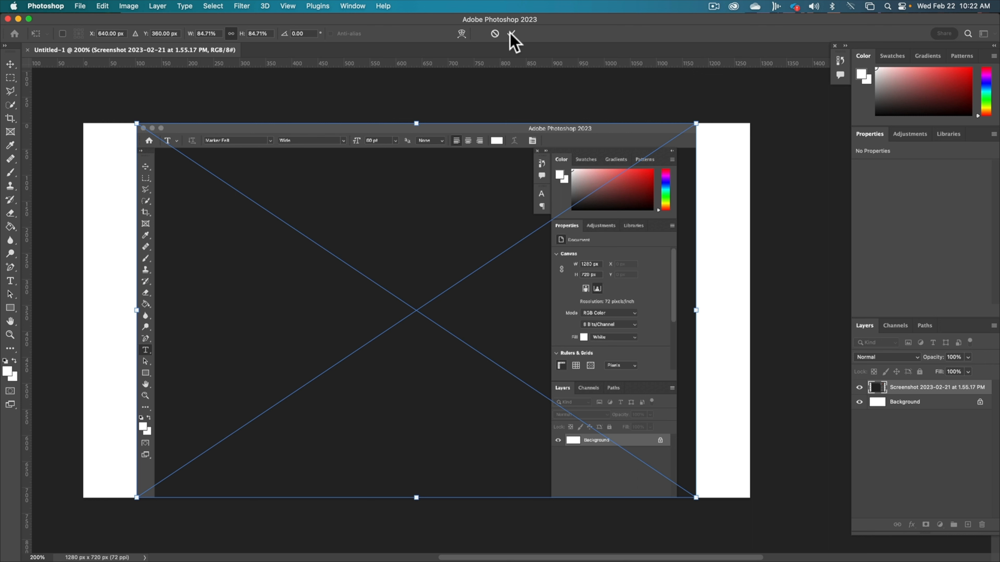
left_click(511, 34)
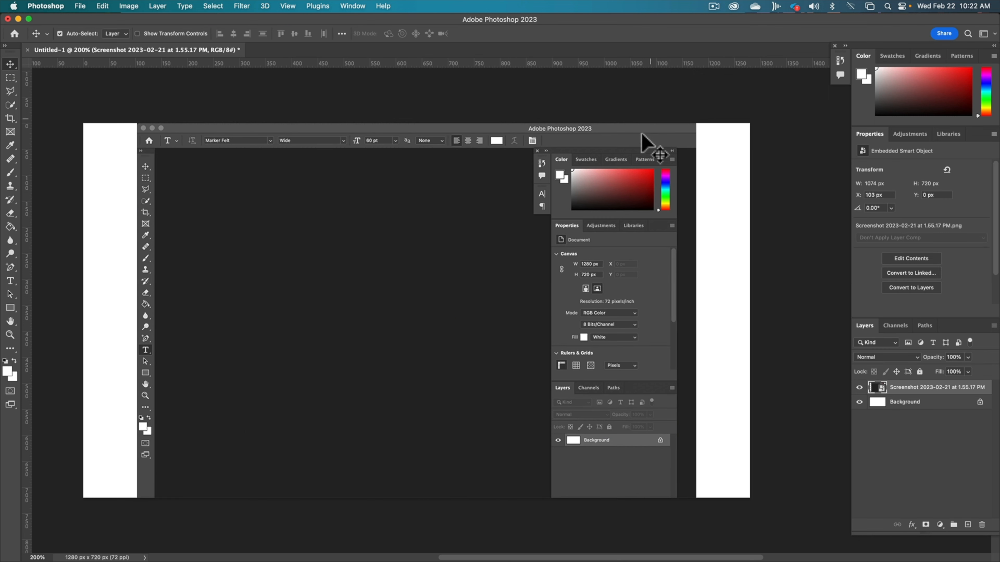
Switch to Finder and preview the photos in the Headshots folder from IMG_0946.png through IMG_1182.JPG
key("super")
key("super+Tab")
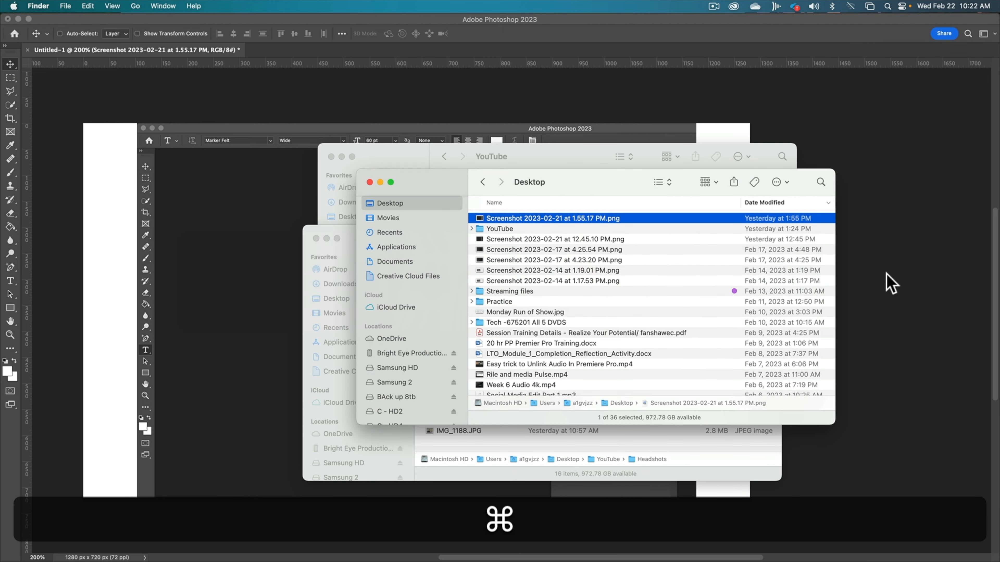
key("super+grave")
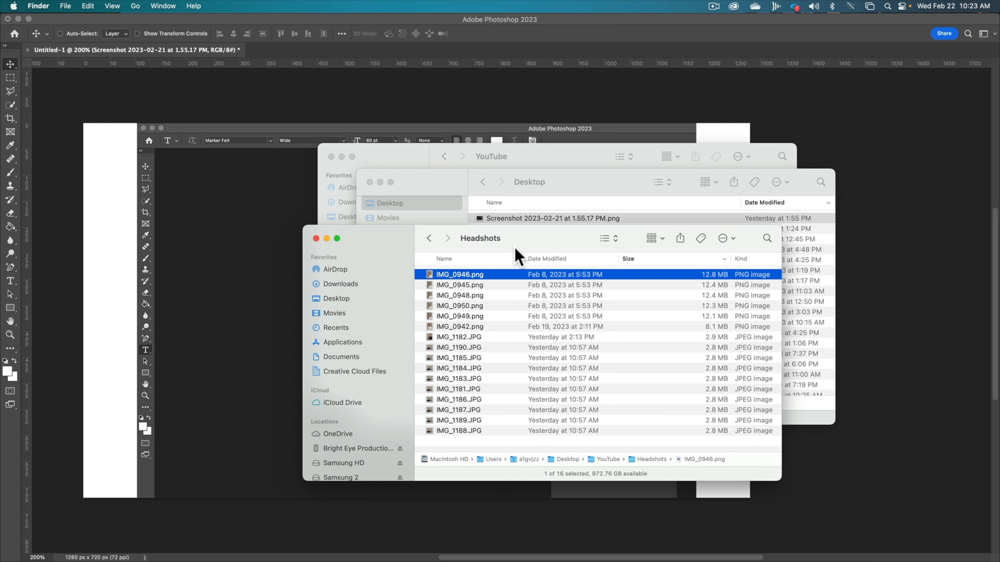
key("space")
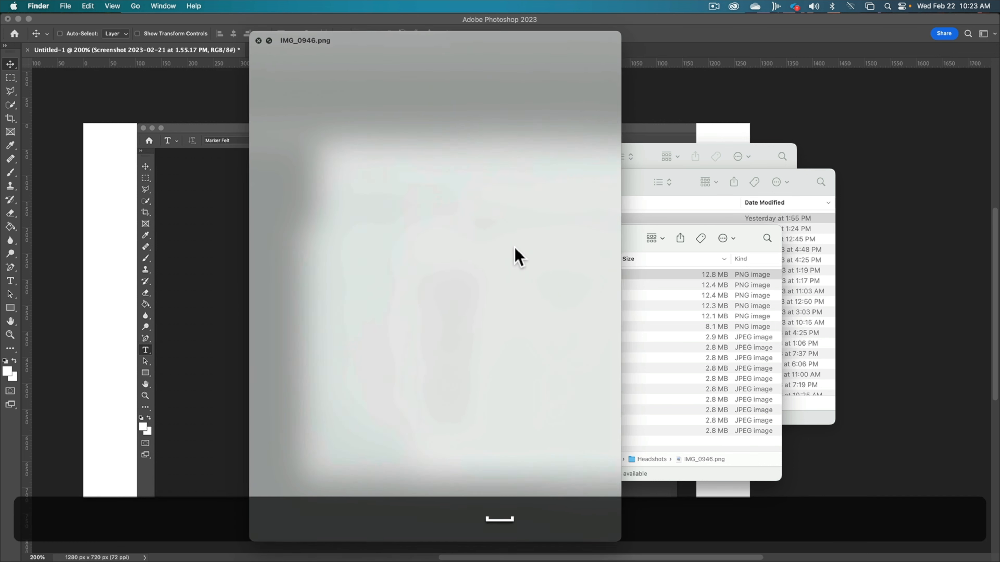
key("Down")
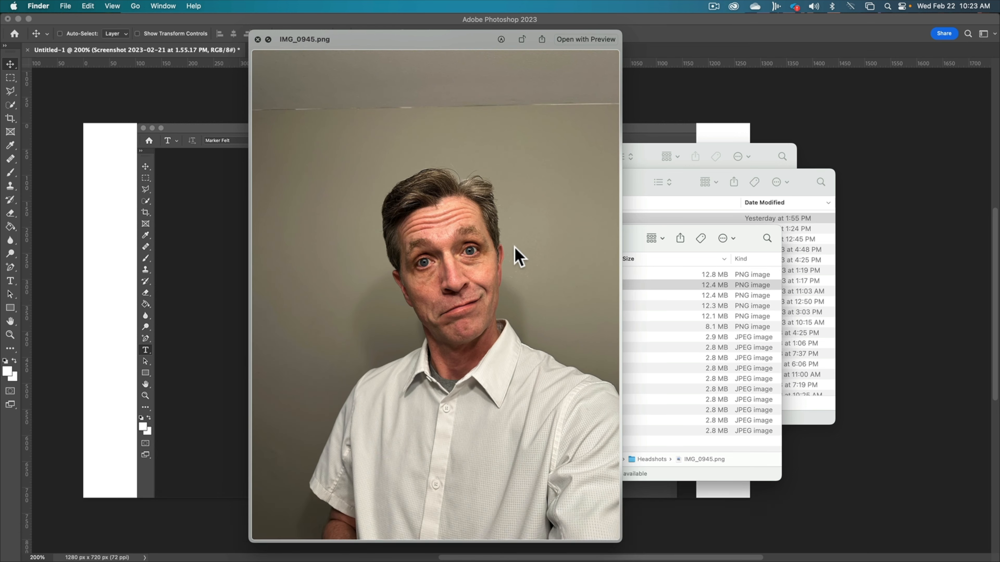
key("Down")
key("Down")
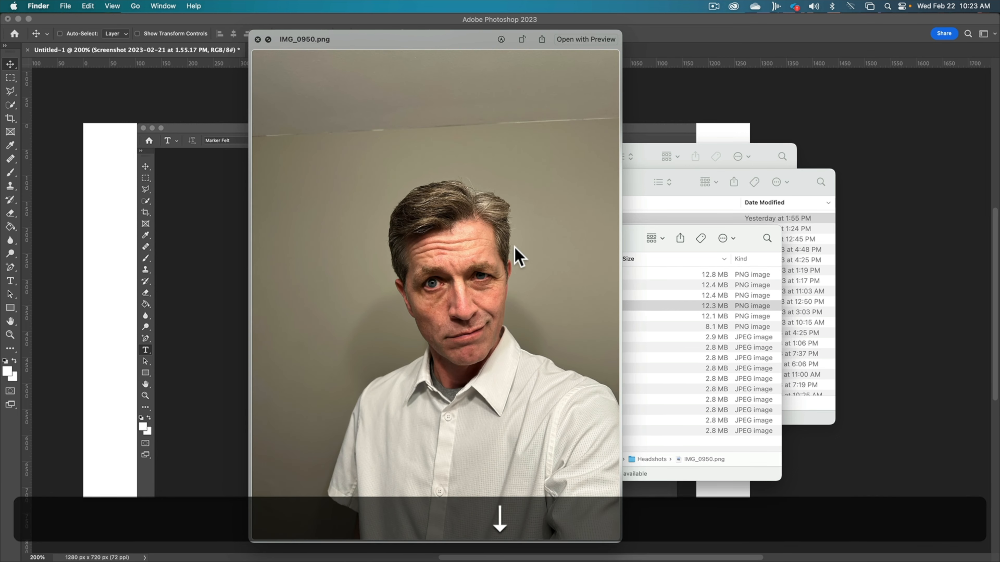
key("Down")
key("Down")
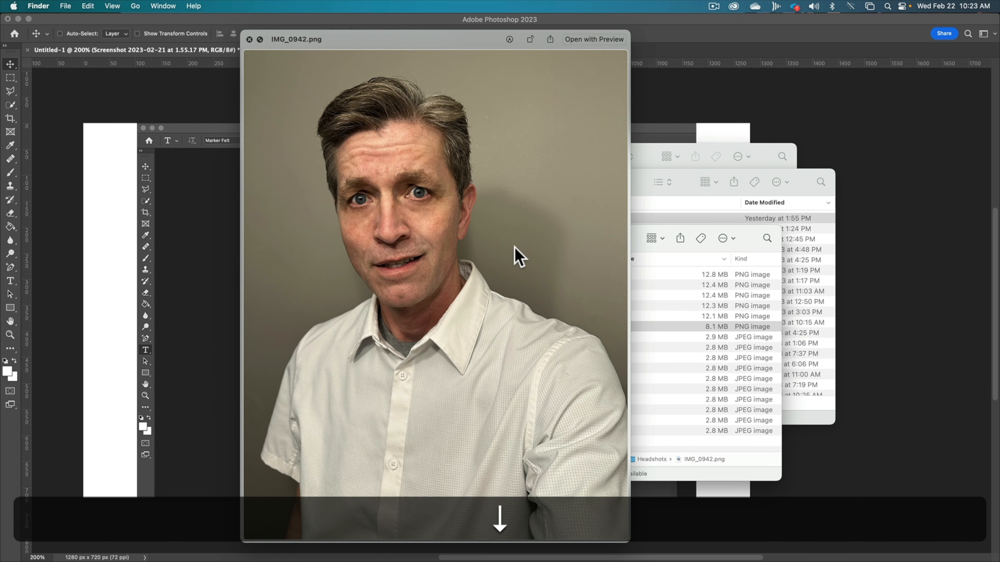
key("Down")
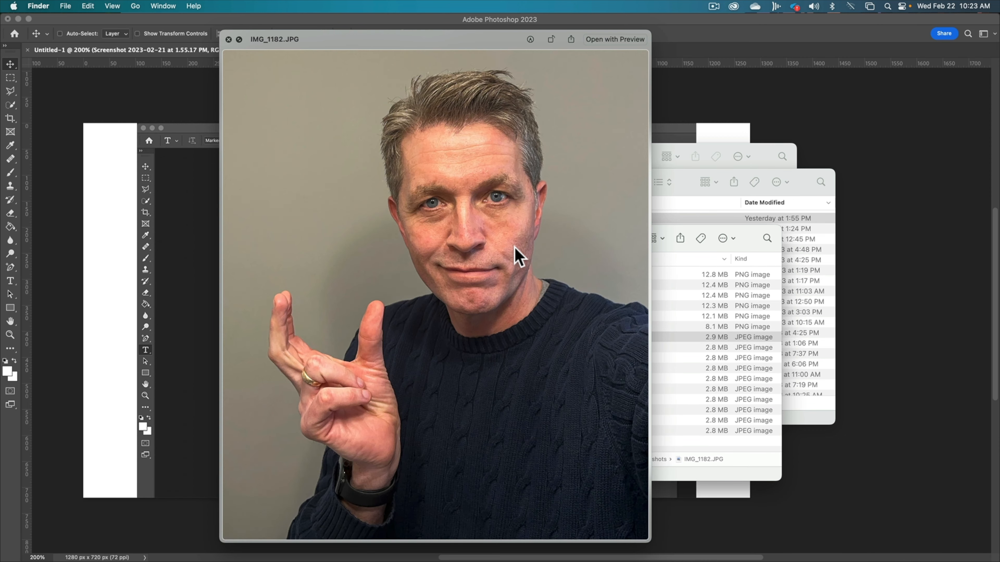
Place IMG_1182.JPG from the Headshots folder into the Photoshop document at its default size
key("space")
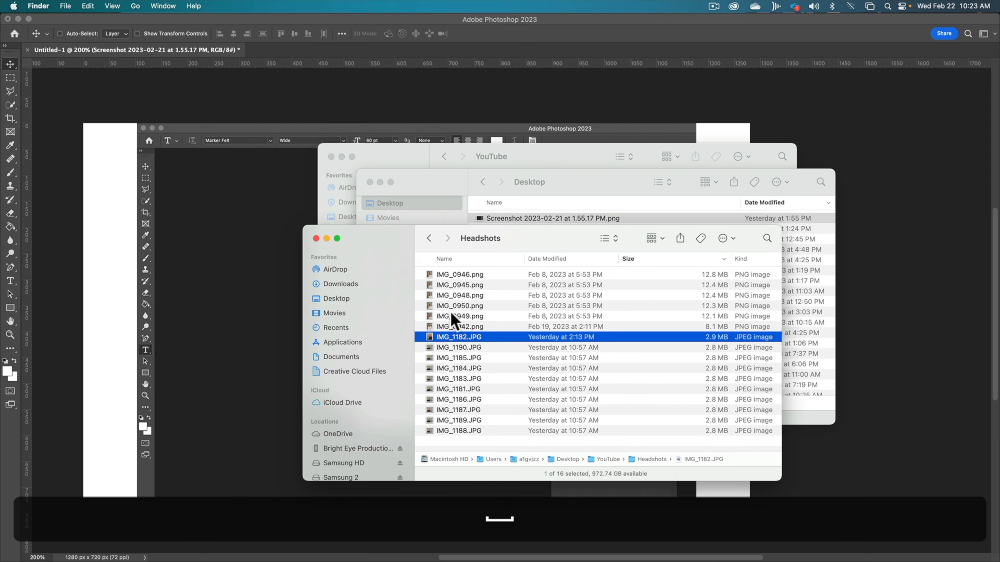
left_click_drag(433, 341, 167, 311)
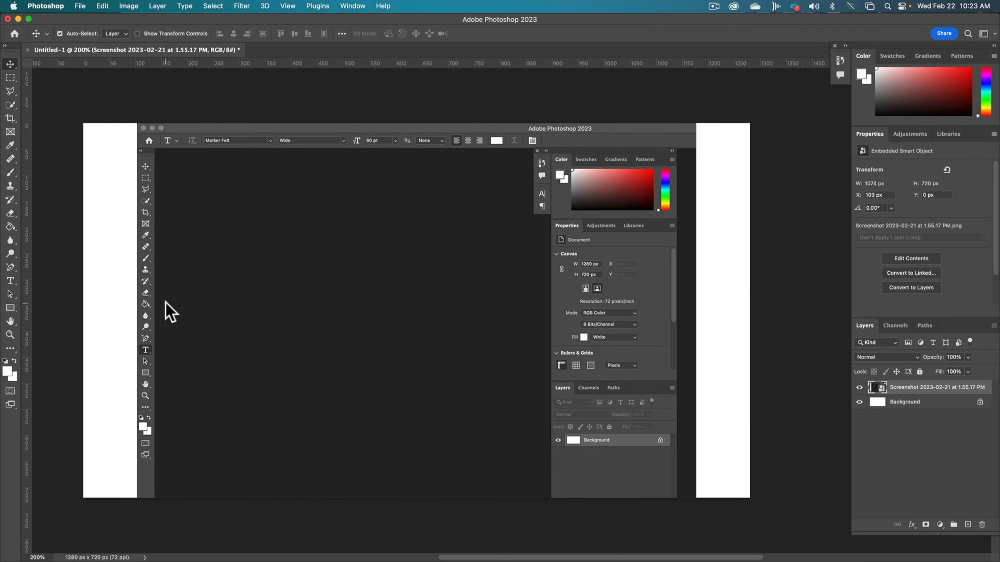
left_click(512, 34)
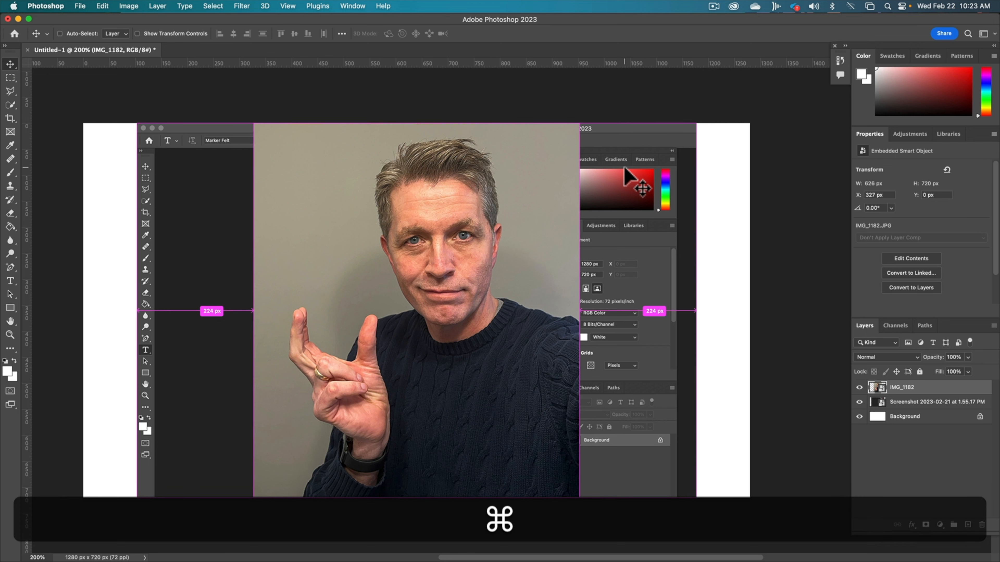
Switch to Finder and place PS.png from the YouTube folder into the Photoshop document at its default size
key("super+Tab")
key("super+grave")
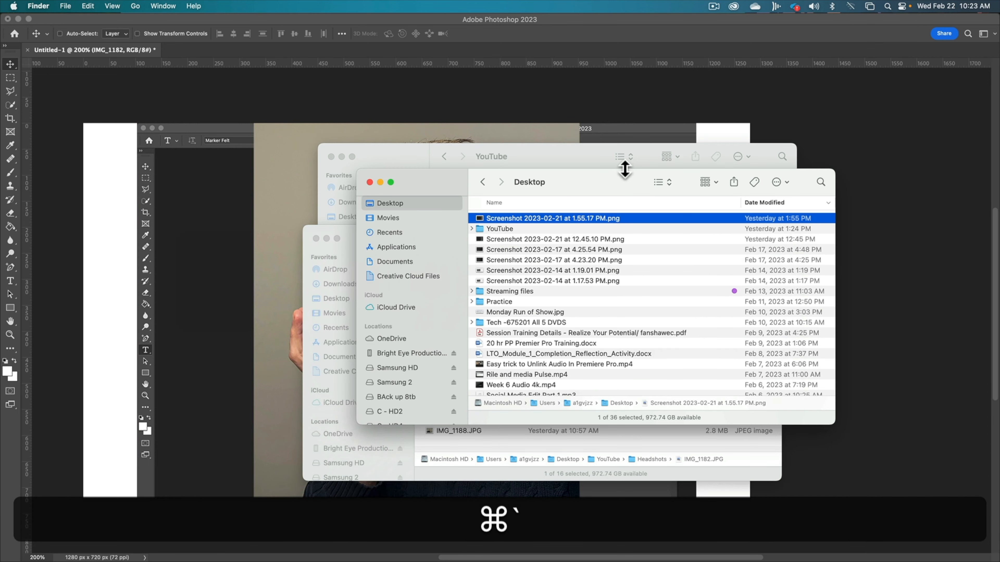
key("super+grave")
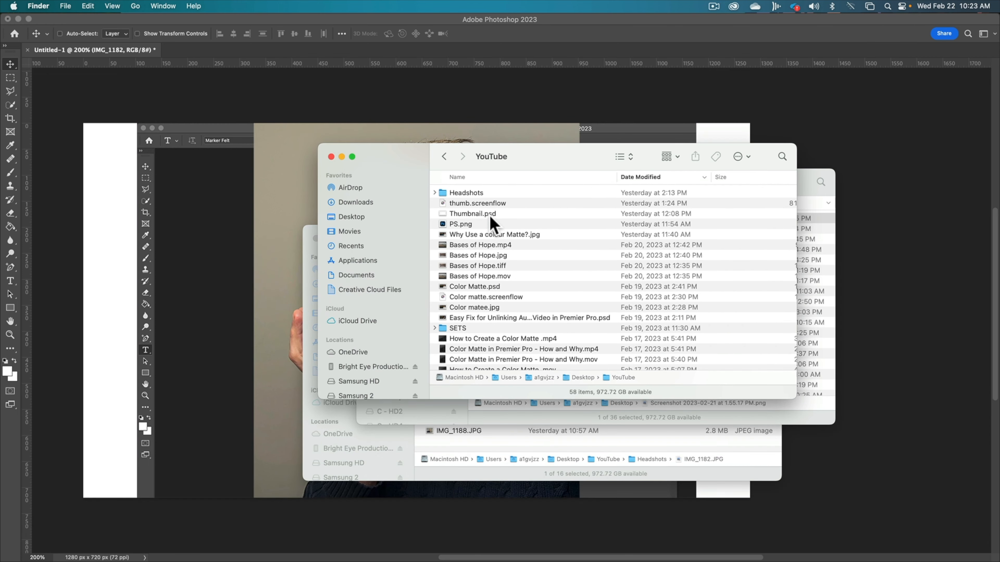
left_click(468, 226)
key("space")
key("space")
left_click_drag(470, 228, 161, 283)
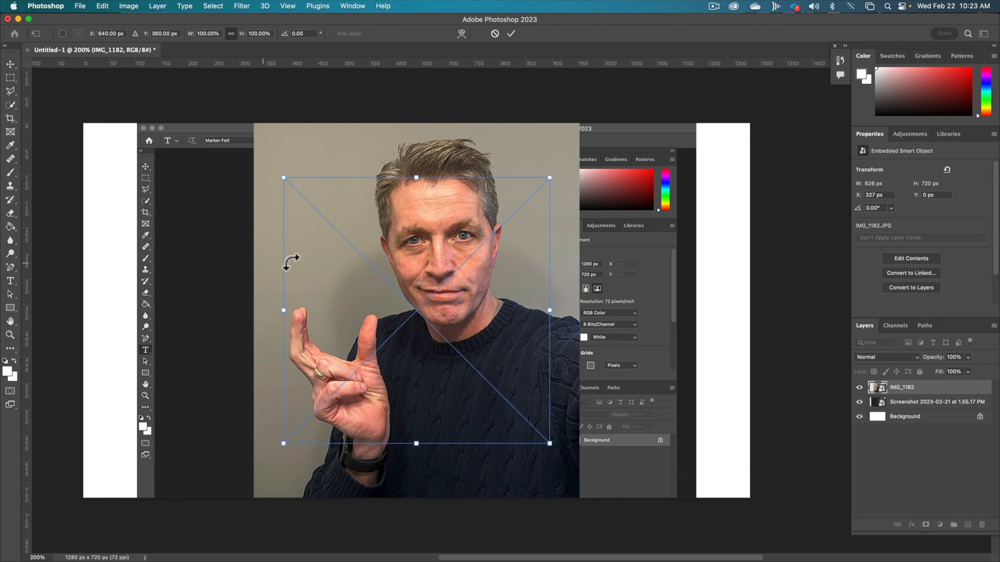
left_click(511, 34)
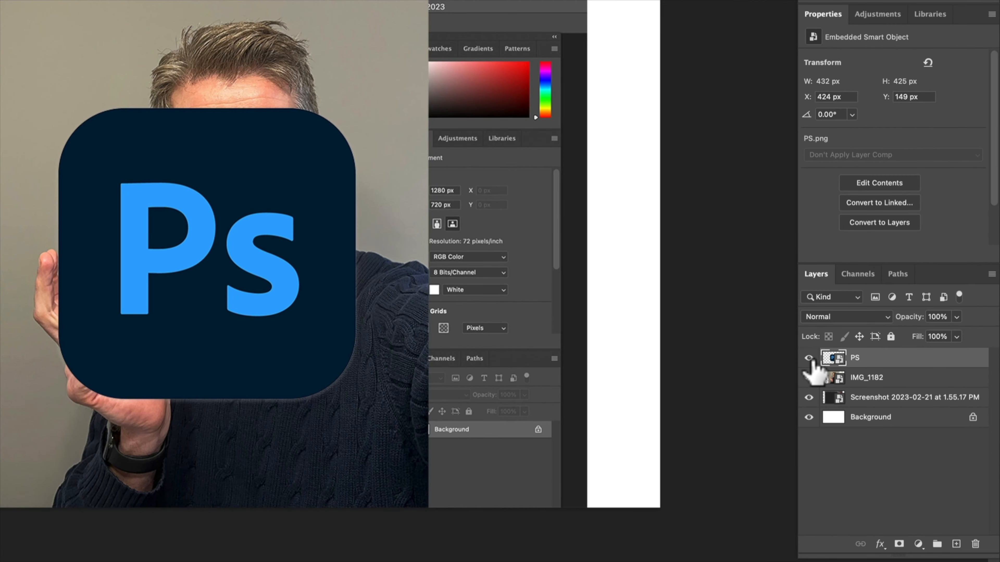
Hide the PS layer and the screenshot layer
left_click(808, 358)
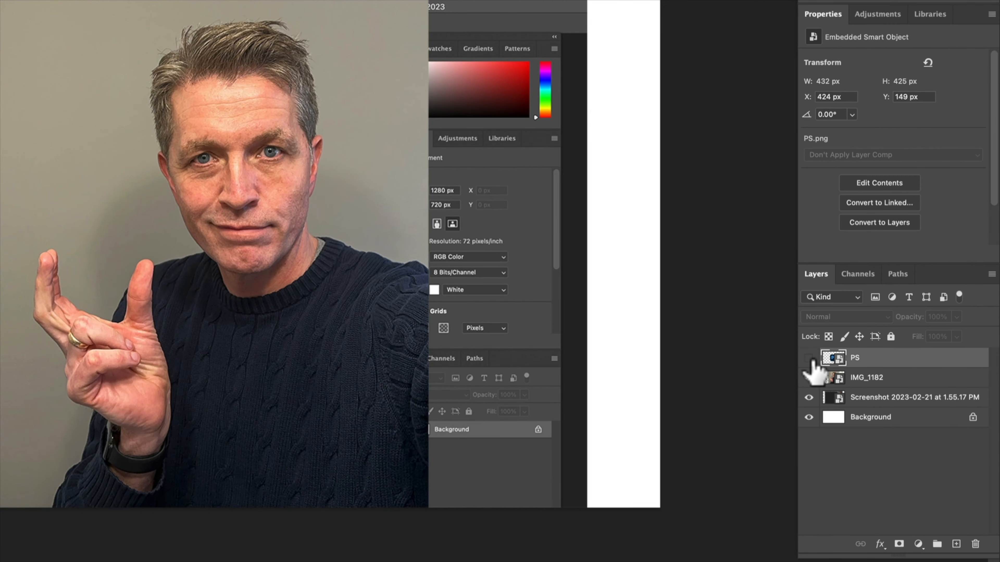
left_click(809, 397)
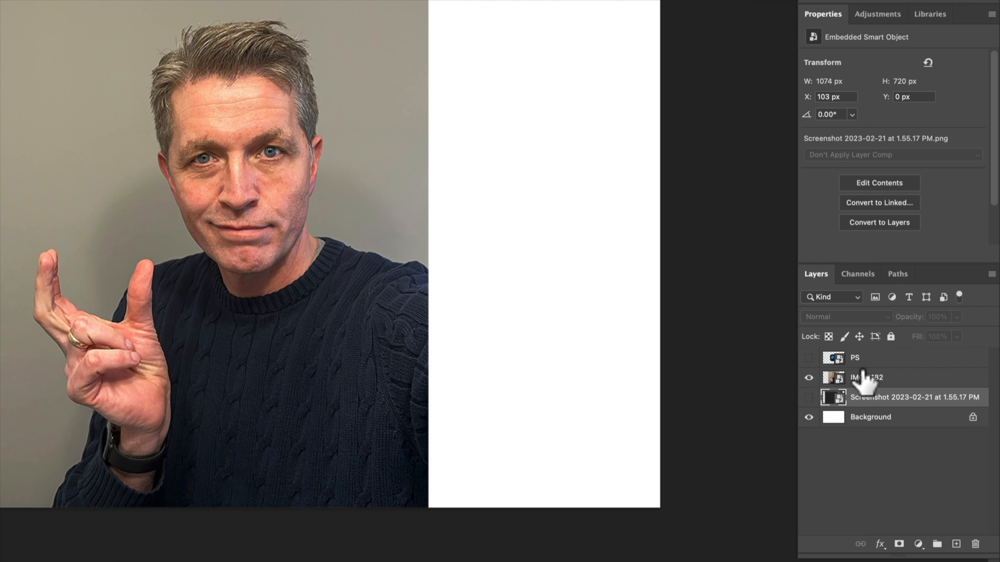
Select the man in the IMG_1182 layer with Select Subject and copy the selection to a new layer
left_click(875, 384)
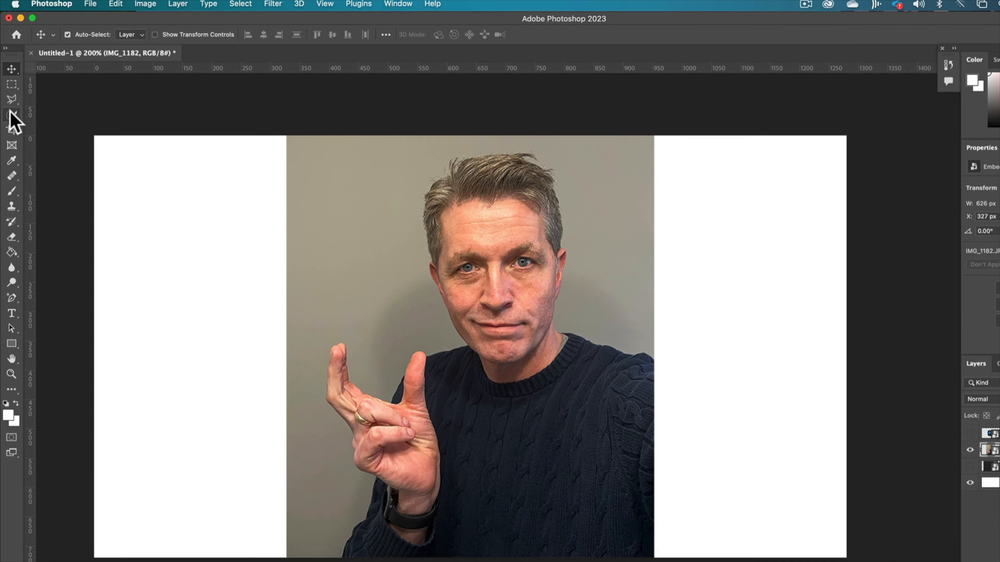
left_click(11, 115)
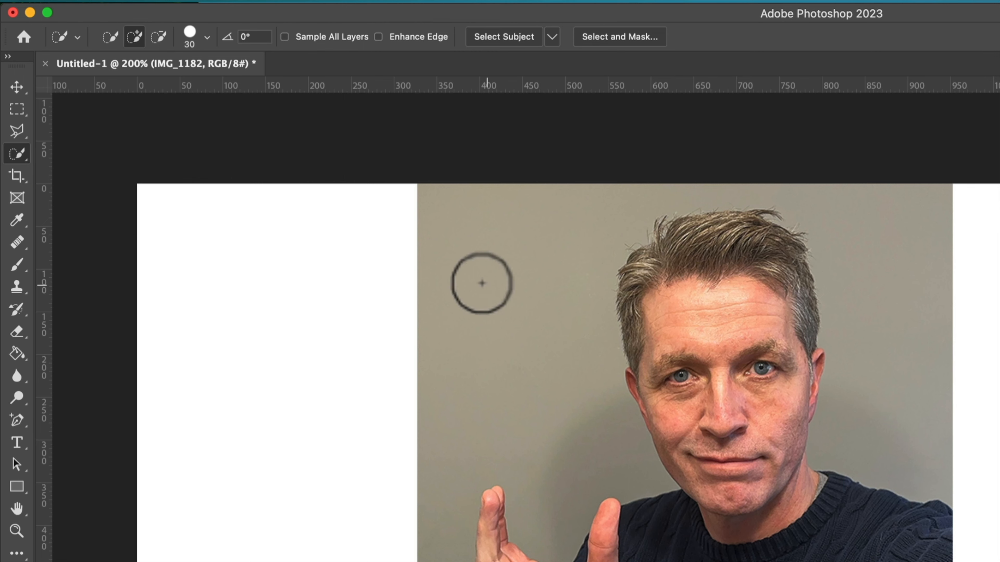
left_click(519, 38)
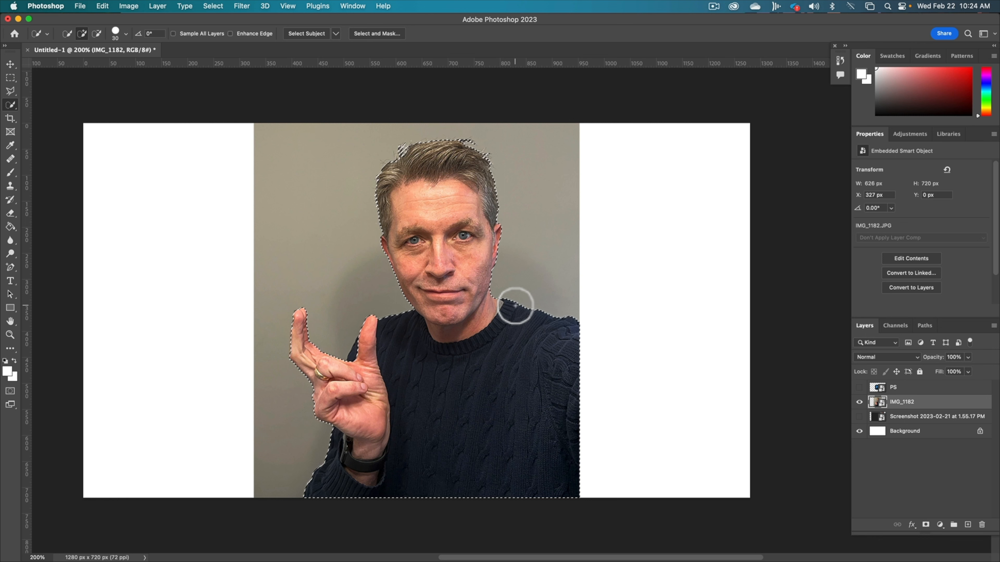
key("super")
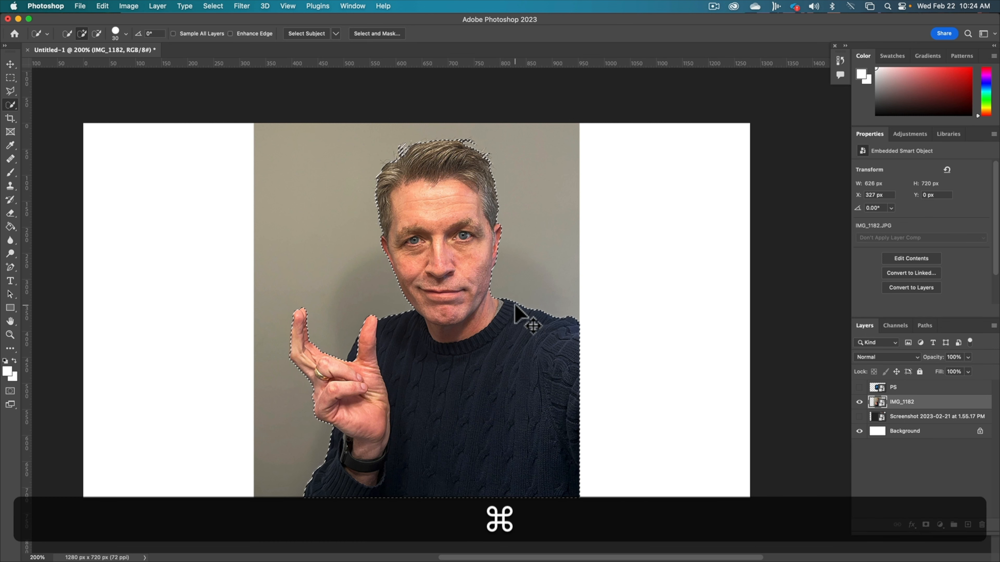
key("super+j")
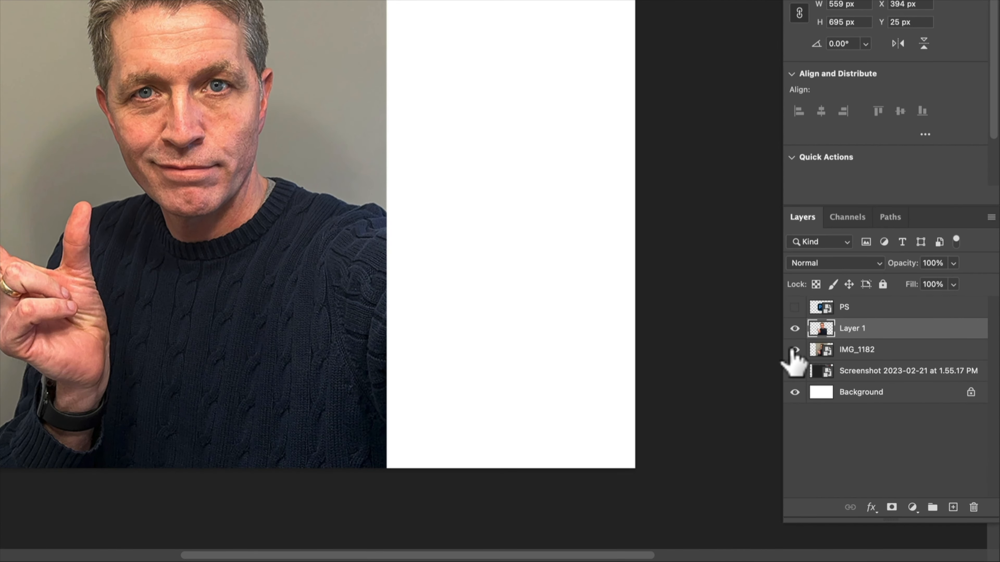
Check the cutout with the original IMG_1182 photo layer hidden, and delete that original layer
left_click(794, 349)
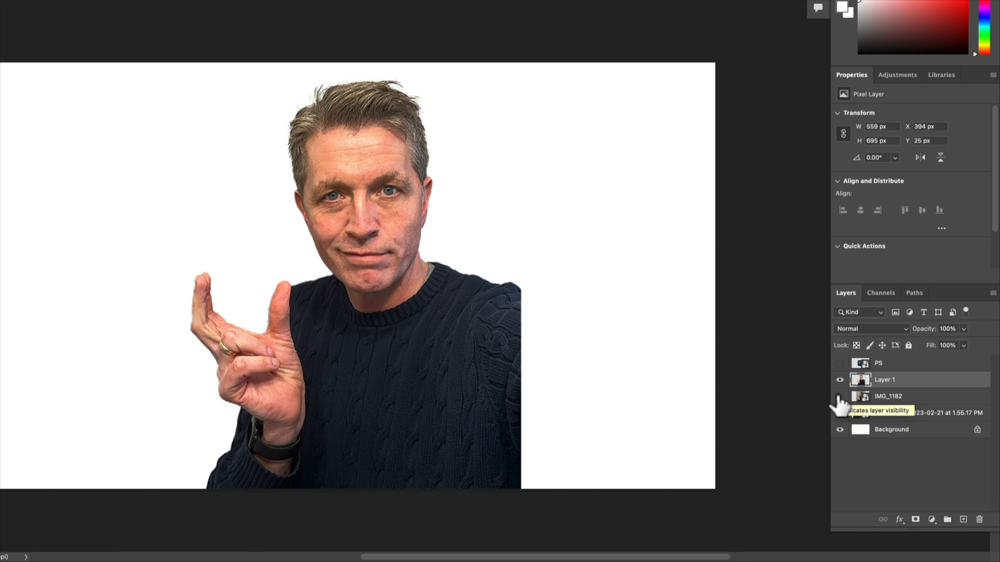
left_click(839, 397)
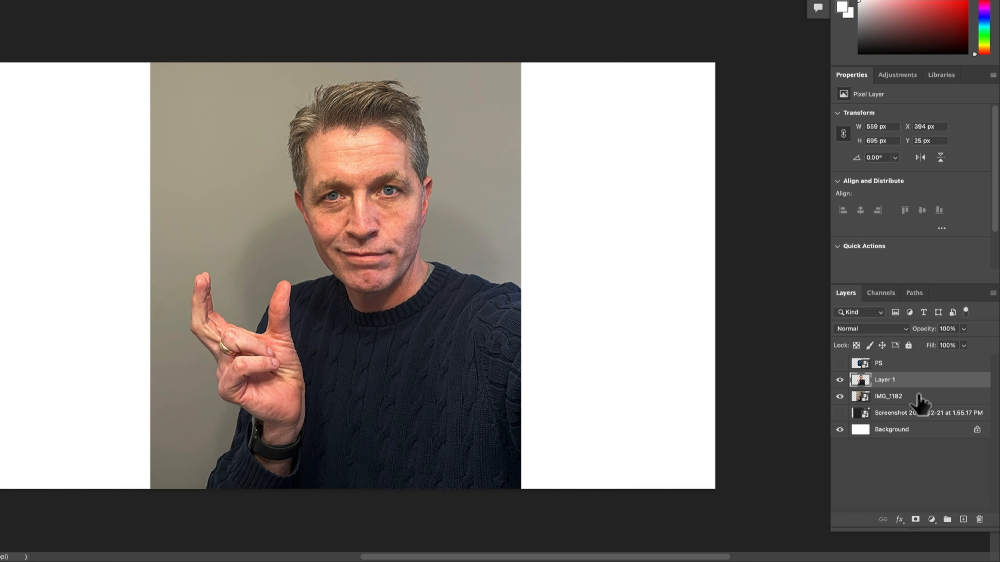
left_click(916, 397)
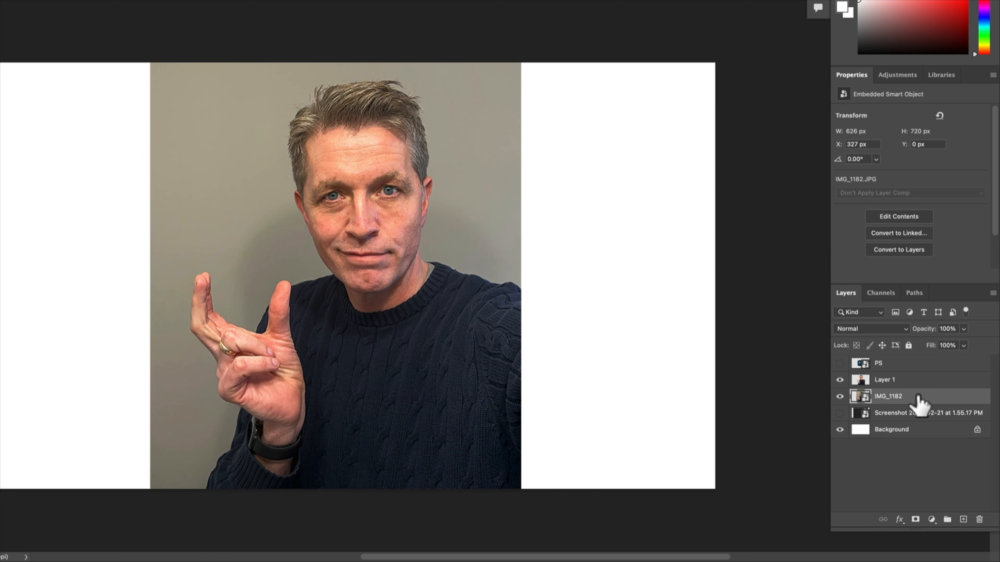
key("BackSpace")
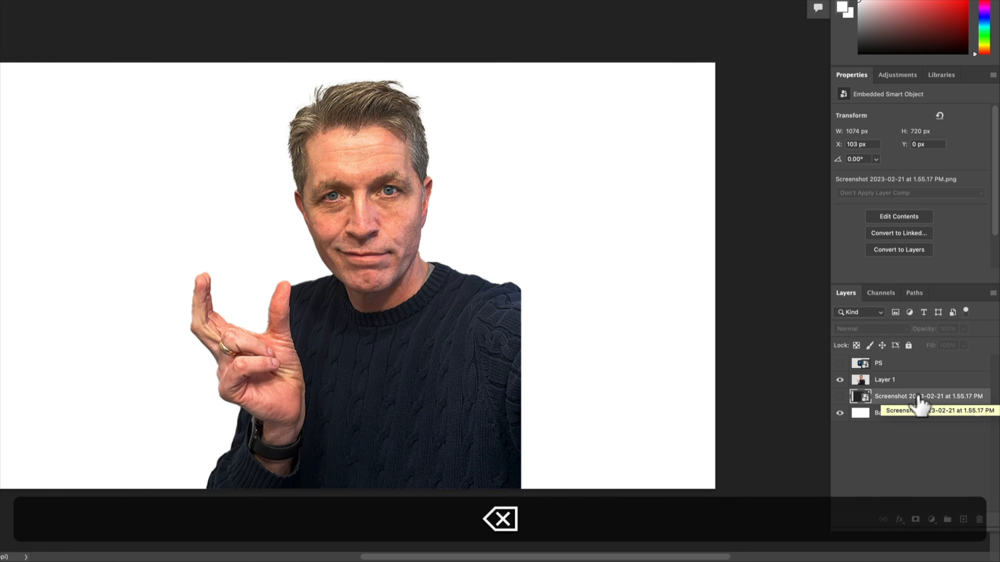
Rename the cutout layer as Headshot
left_click(887, 378)
left_click(882, 365)
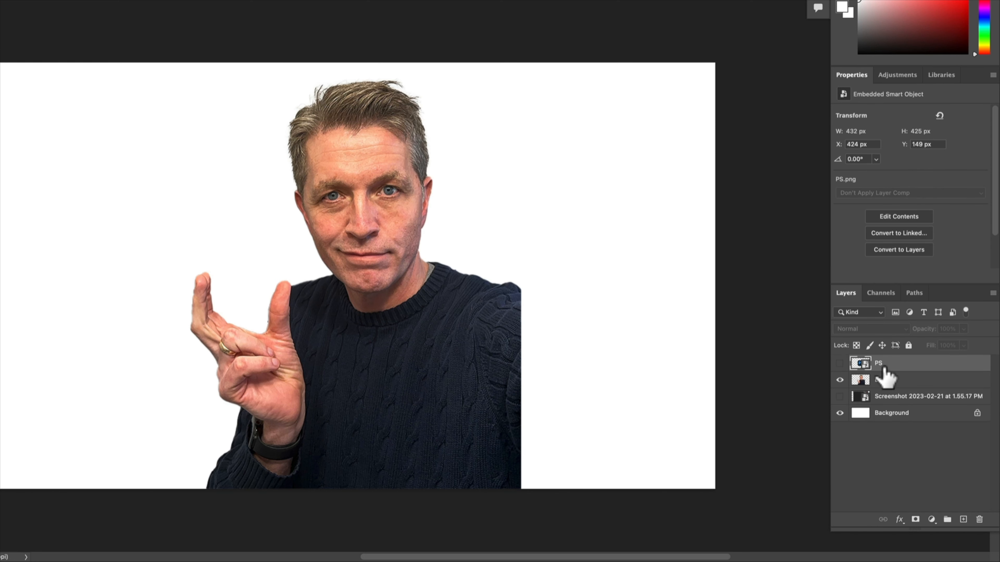
left_click(879, 381)
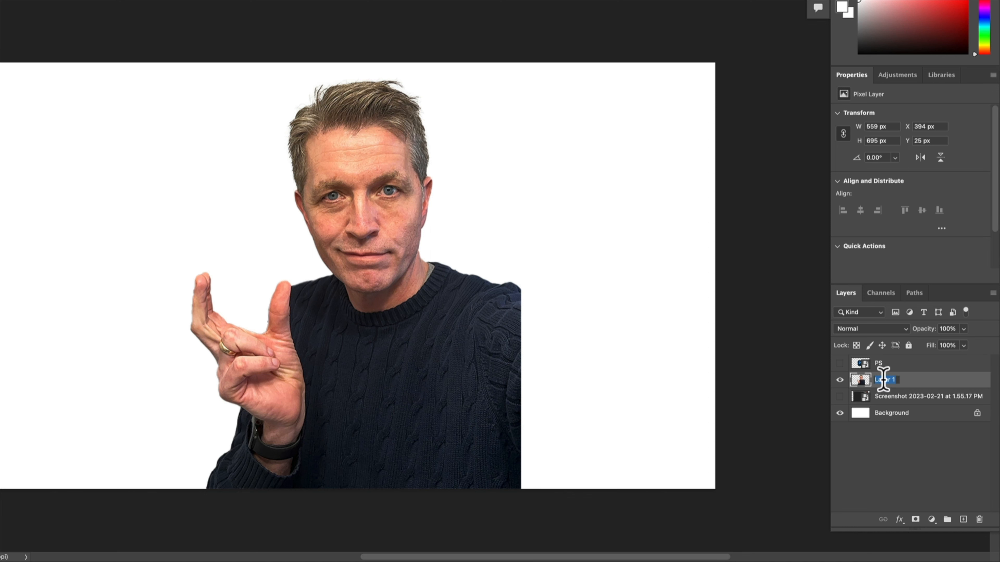
type("Heasd")
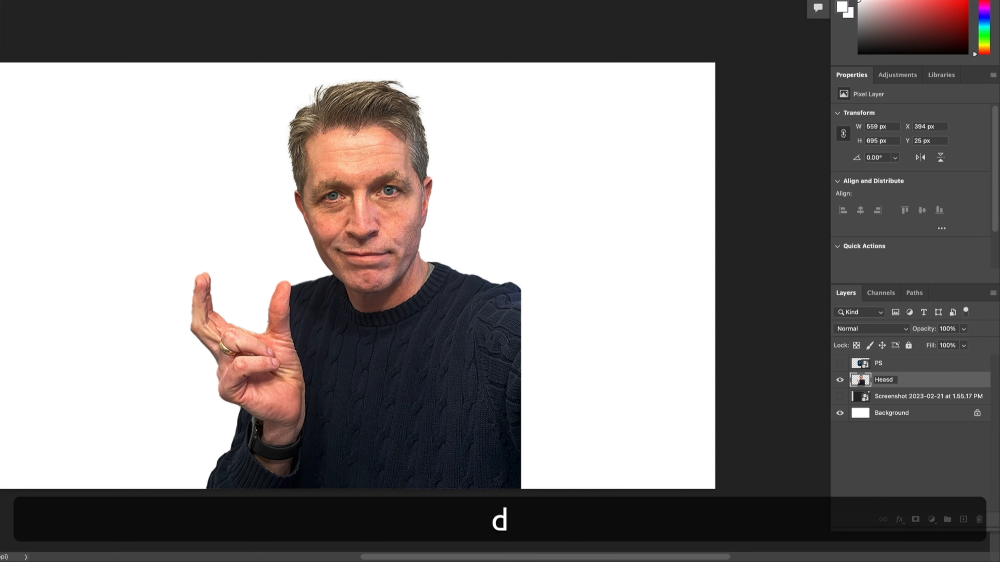
key("BackSpace")
key("BackSpace")
type("ds")
key("Return")
Rename the screenshot layer as Background
left_click(917, 396)
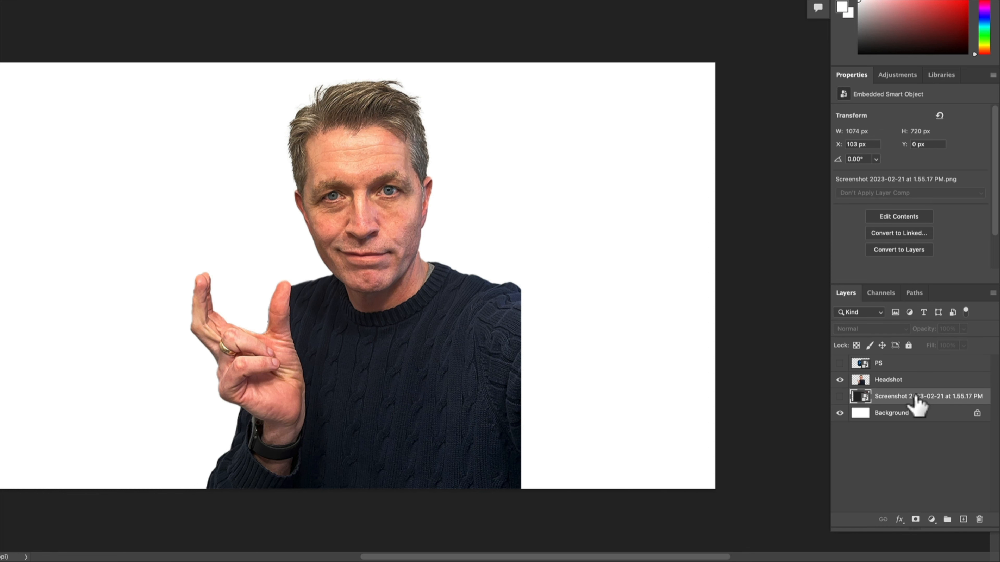
type("B")
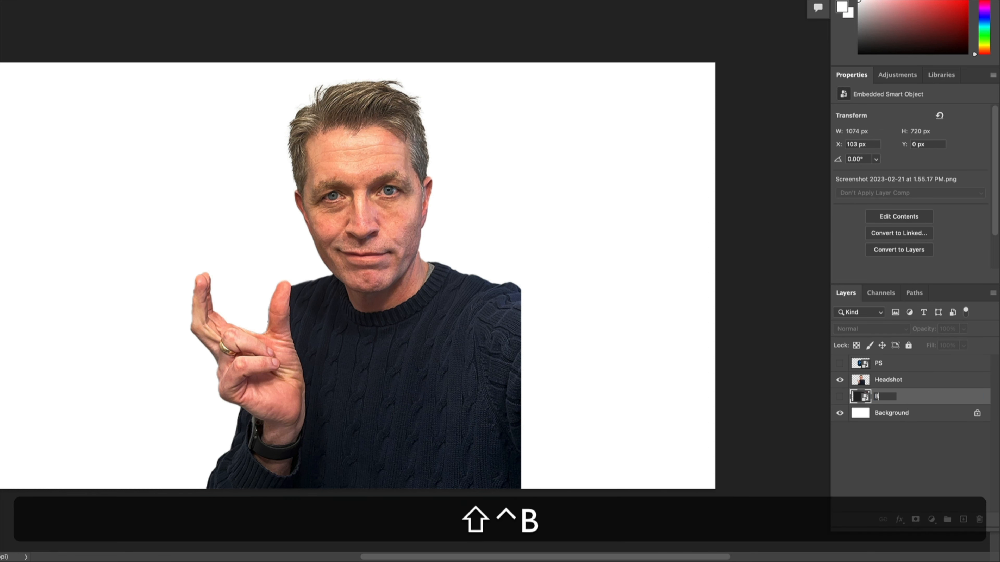
type("ackground")
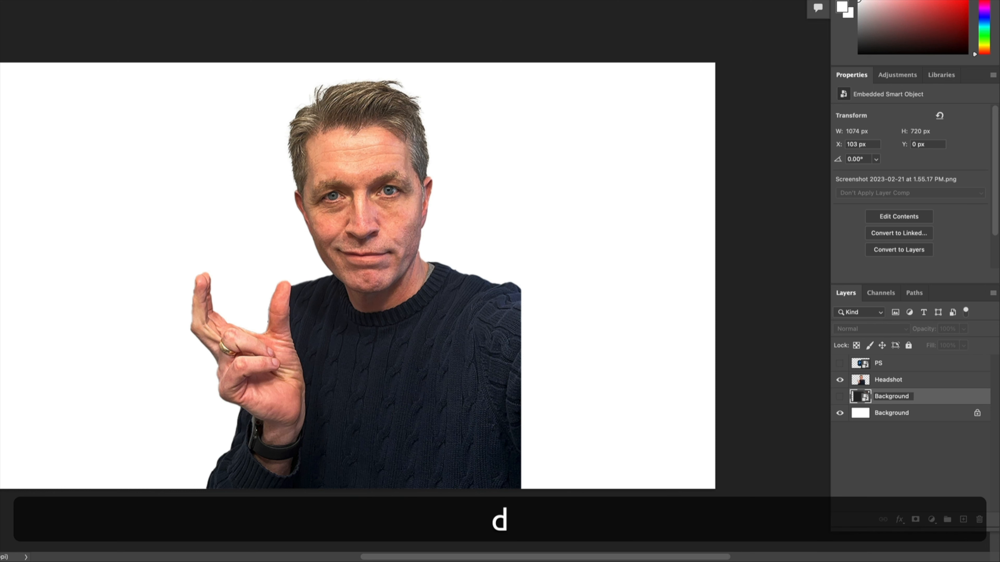
key("Return")
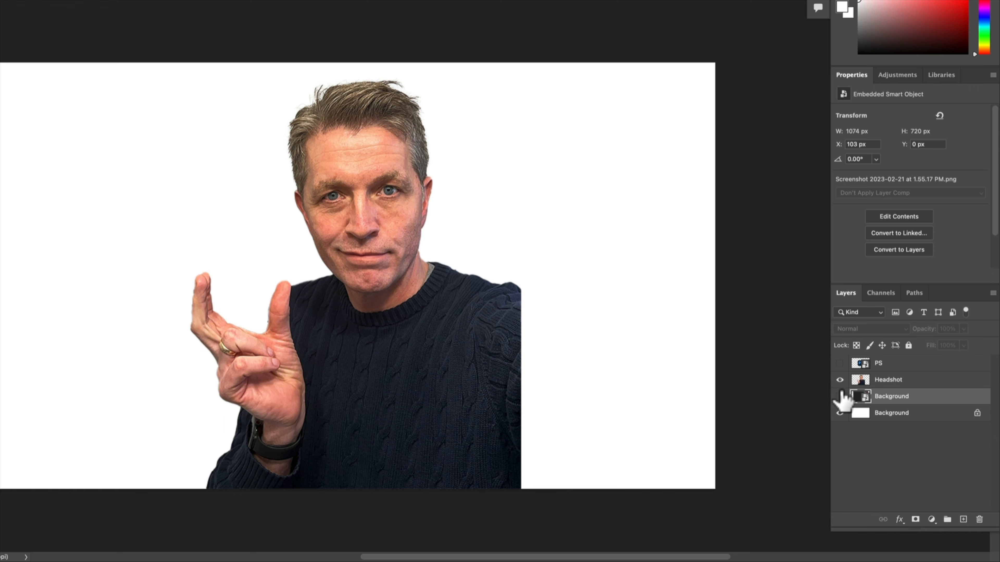
Move the Headshot layer so the man's shoulder meets the right edge of the canvas, at about X 722 px
left_click(888, 381)
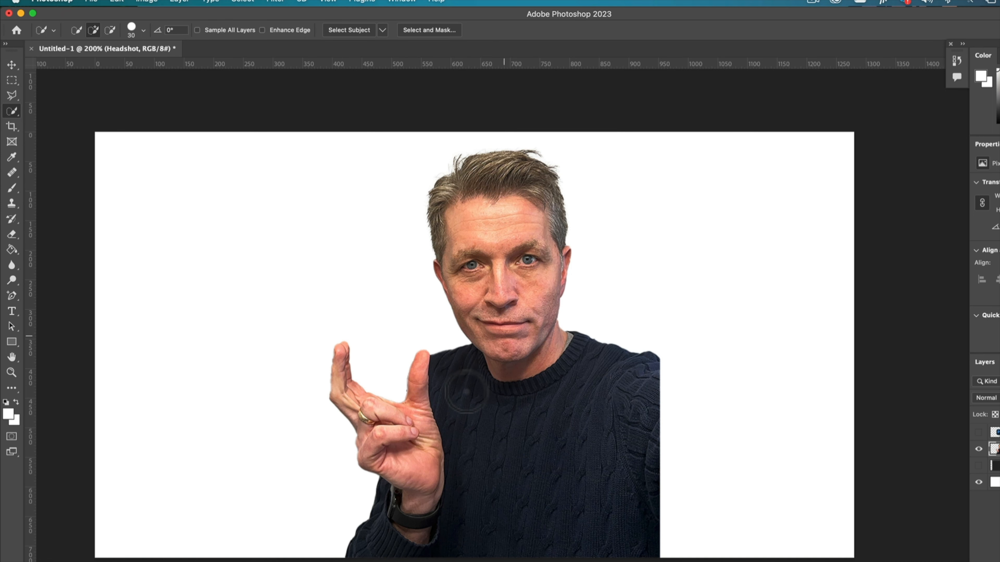
key("v")
left_click_drag(534, 419, 639, 411)
left_click_drag(557, 361, 634, 368)
left_click_drag(713, 406, 720, 405)
key("Left")
key("Left")
key("Left")
key("Left")
key("Left")
key("Left")
key("Left")
key("Left")
key("Left")
key("Left")
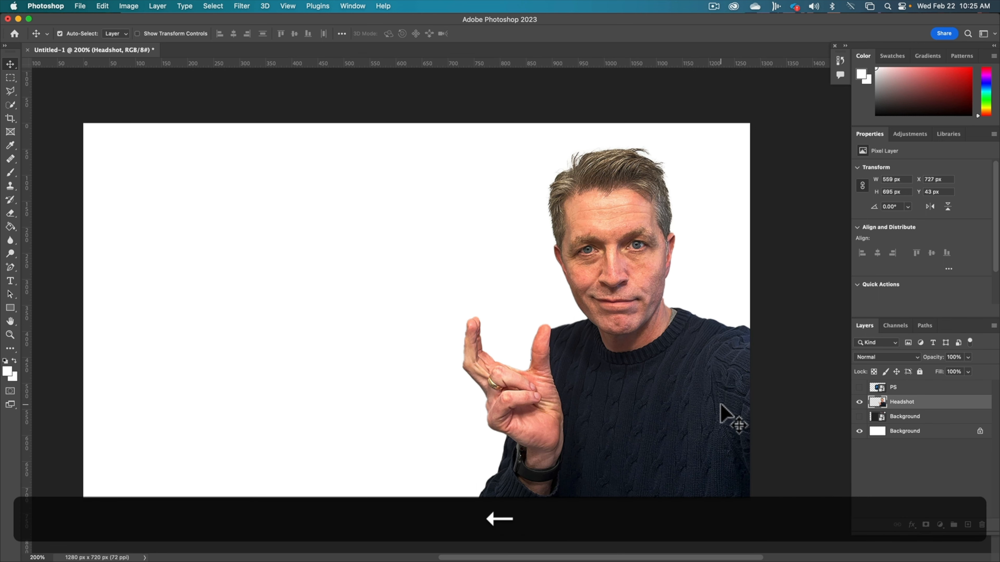
key("Right")
key("Right")
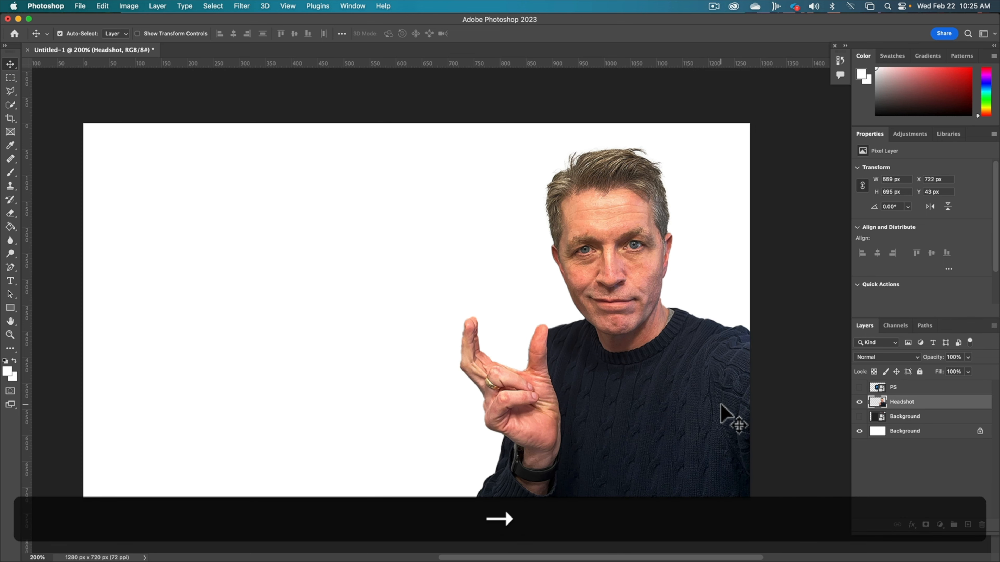
Try the headshot further left in larger nudges, at X 650 px
key("Left")
key("Left")
key("shift+Left")
key("shift+Left")
key("shift+Left")
key("shift+Left")
key("shift+Left")
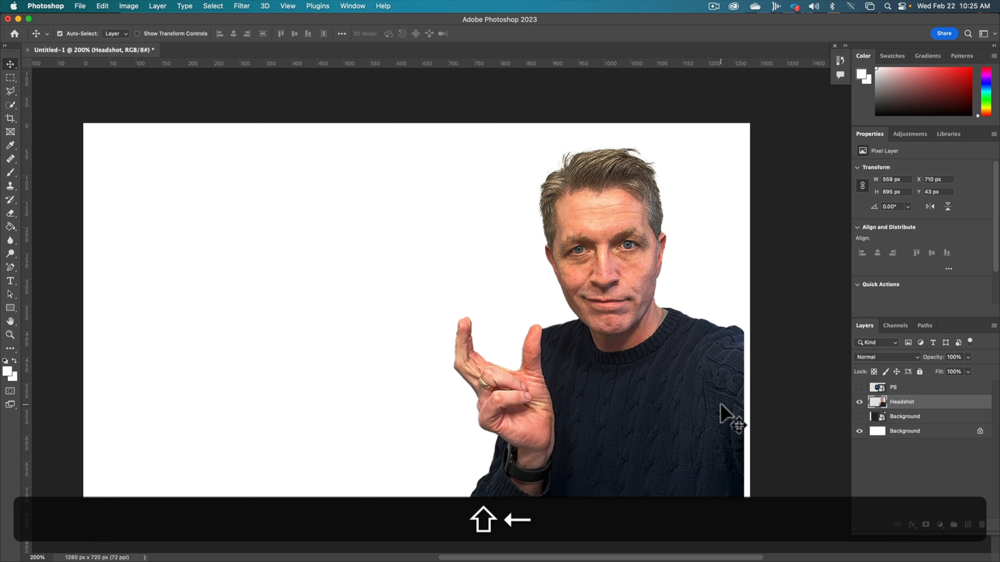
key("shift+Left")
key("shift+Left")
key("shift+Left")
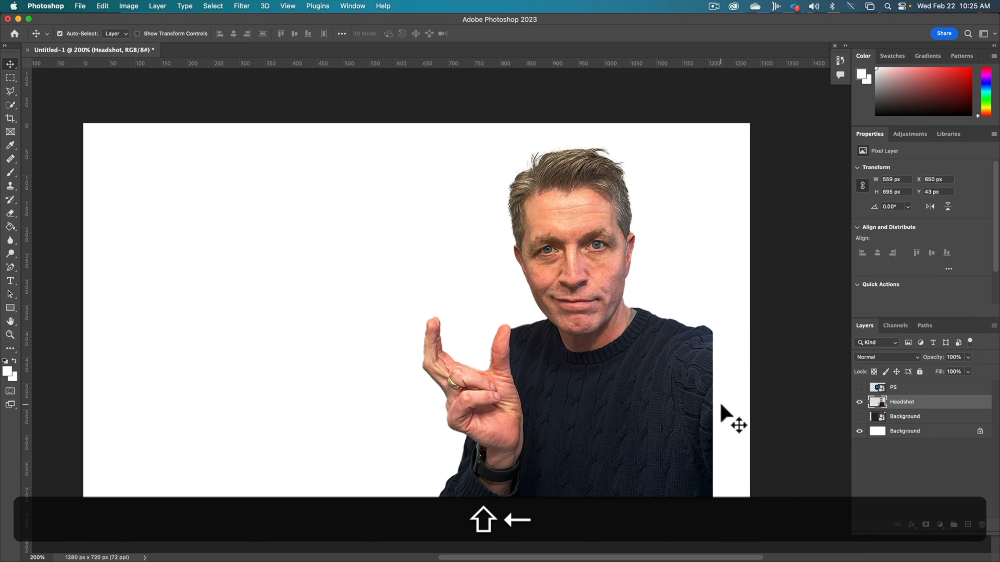
Nudge the headshot back to the right edge of the canvas, at X 722 px
key("Right")
key("Right")
key("Right")
key("Right")
key("Right")
key("Right")
key("Right")
key("Right")
key("Right")
key("Right")
key("Right")
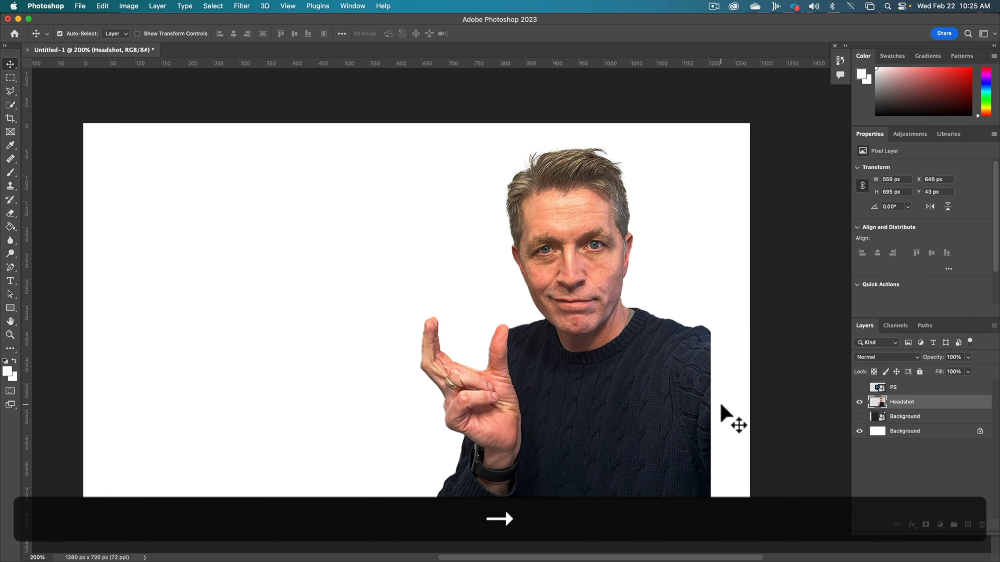
key("shift+Right")
key("shift+Right")
key("shift+Right")
key("shift+Right")
key("shift+Right")
key("shift+Right")
key("shift+Right")
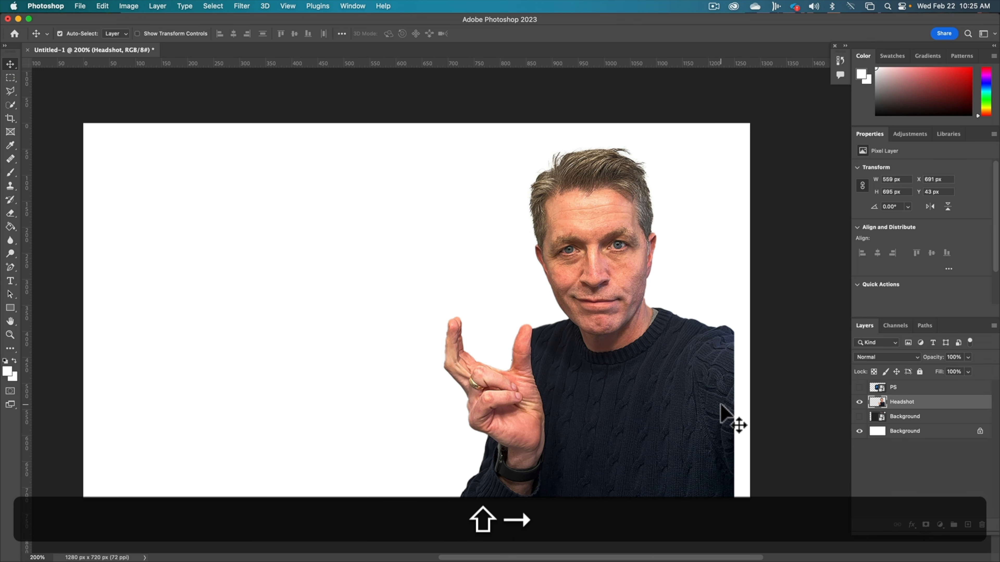
key("Right")
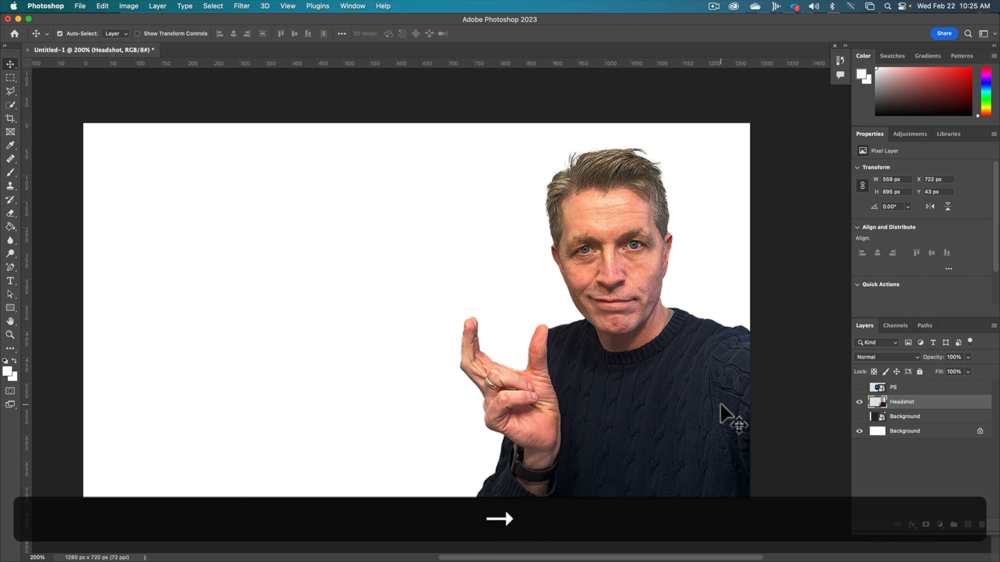
Hide the Headshot layer, and show and select the screenshot Background layer
left_click(859, 402)
left_click(859, 416)
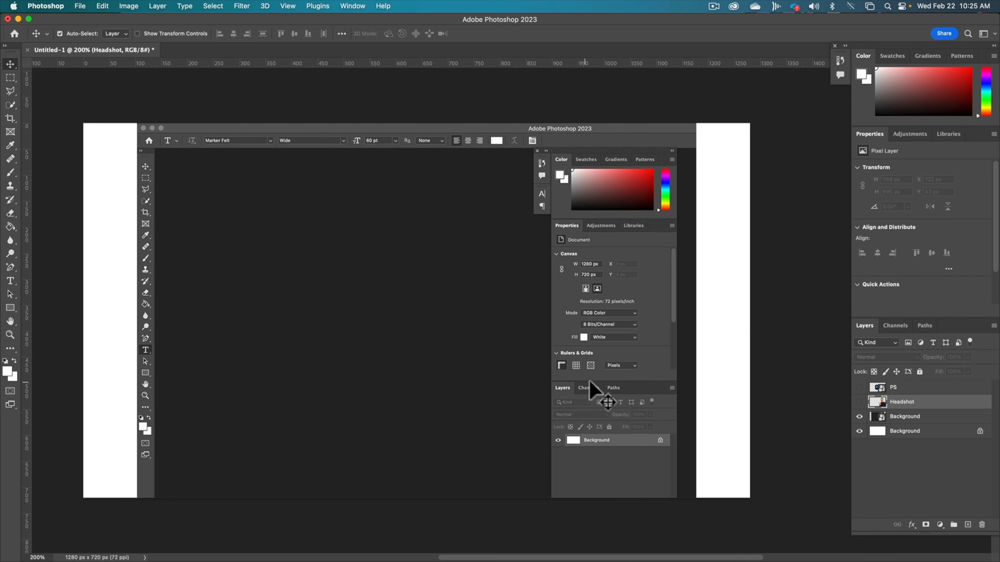
left_click(942, 418)
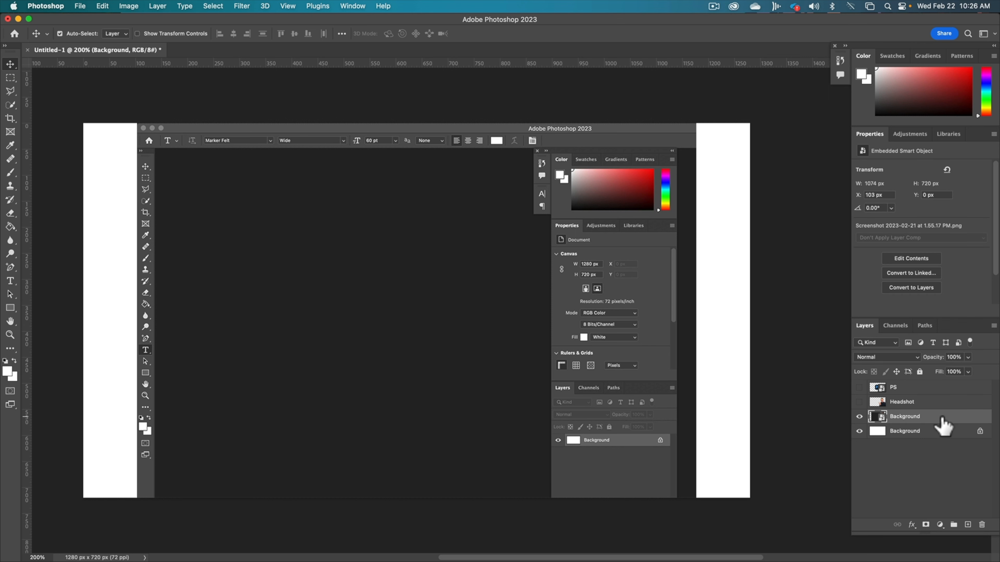
Align the screenshot with the canvas's left edge and scale it proportionally to about 105% so it covers the whole canvas
left_click(103, 6)
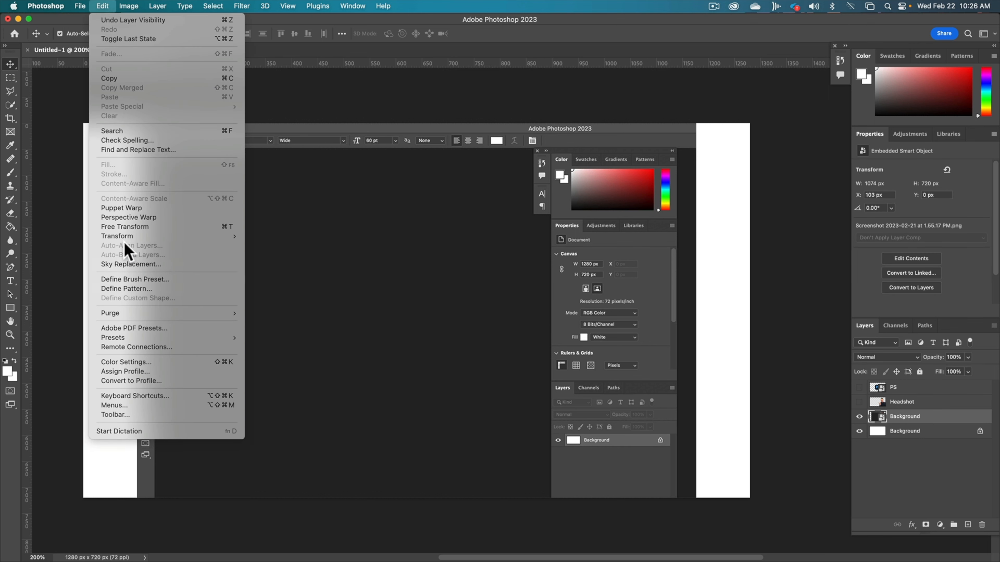
mouse_move(126, 237)
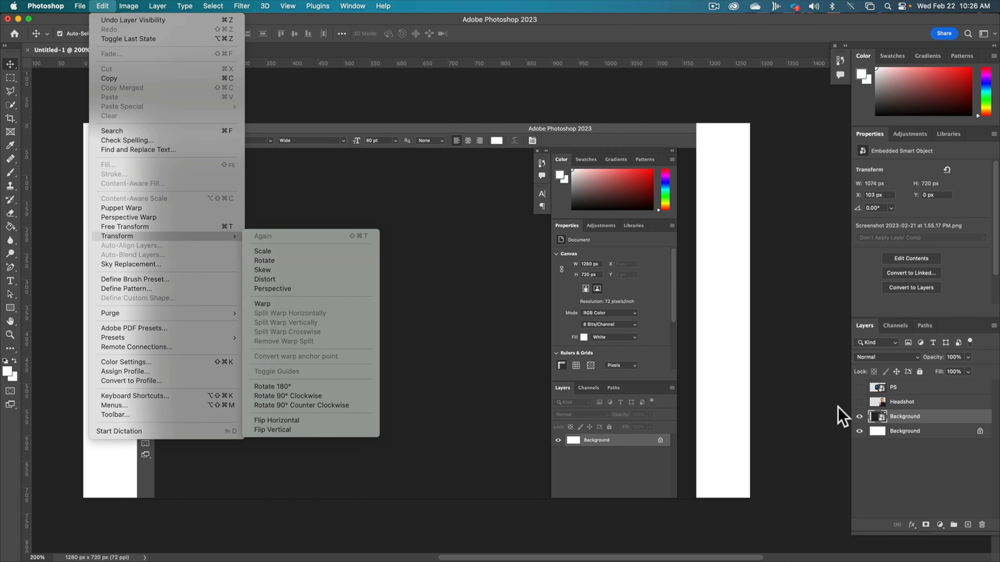
left_click(420, 248)
key("super+t")
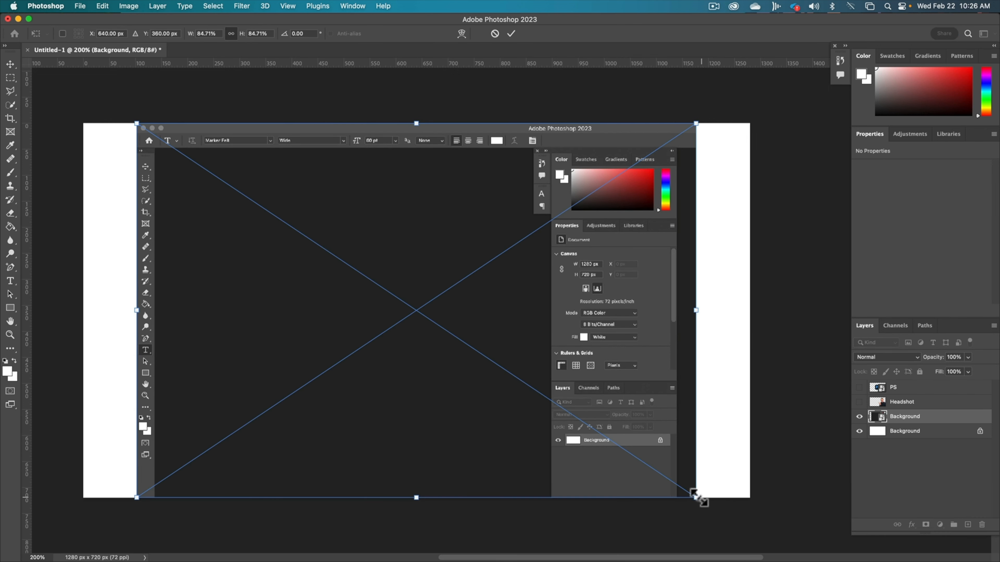
left_click_drag(628, 431, 574, 429)
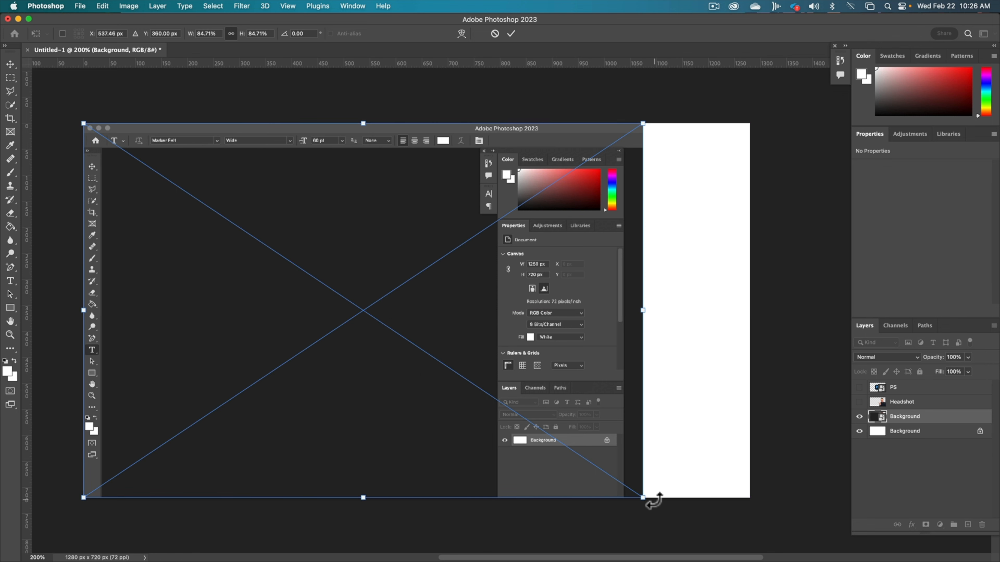
left_click_drag(639, 500, 804, 553)
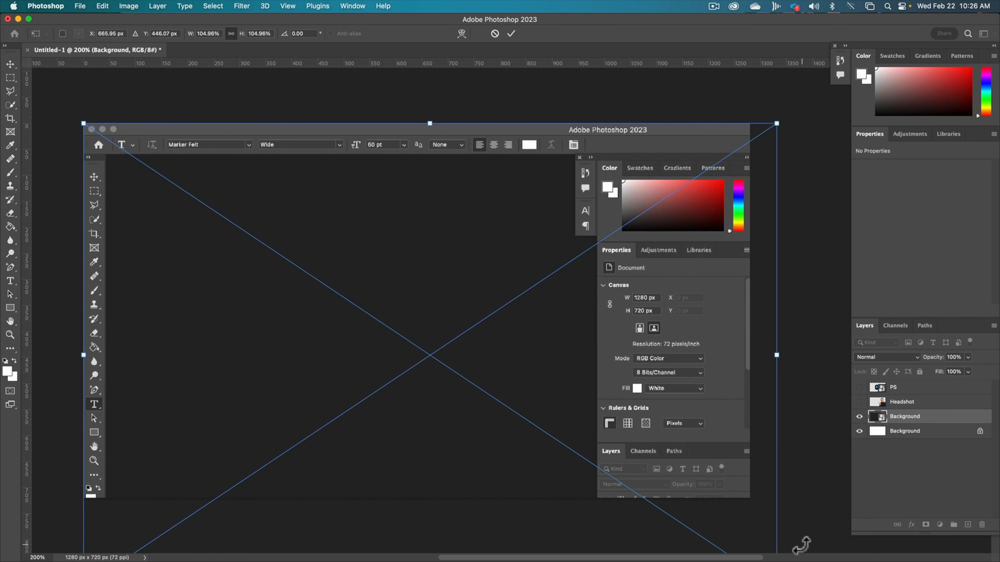
left_click(510, 34)
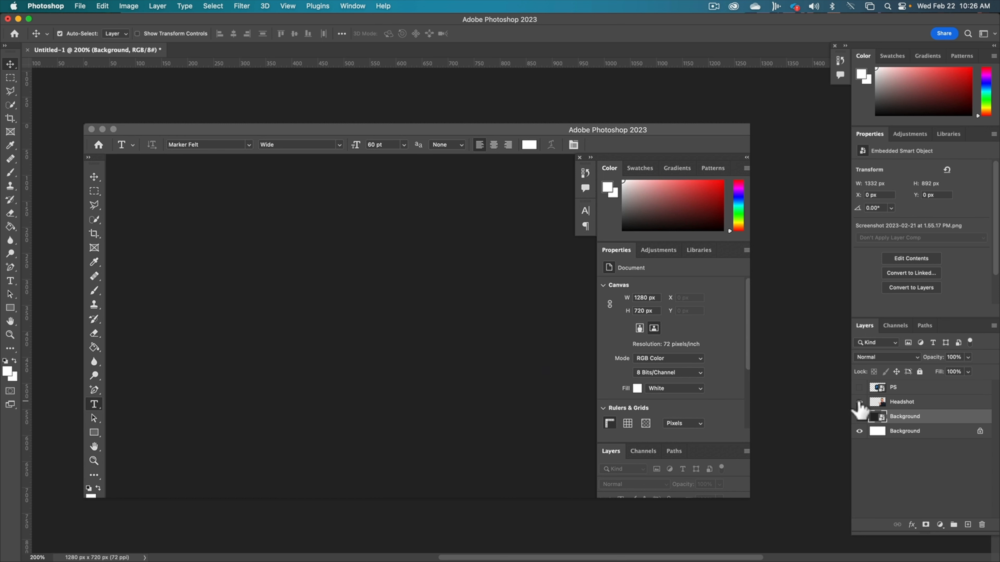
Show the Headshot layer again and apply a Gaussian Blur with a 1.9-pixel radius to the screenshot Background layer
left_click(859, 402)
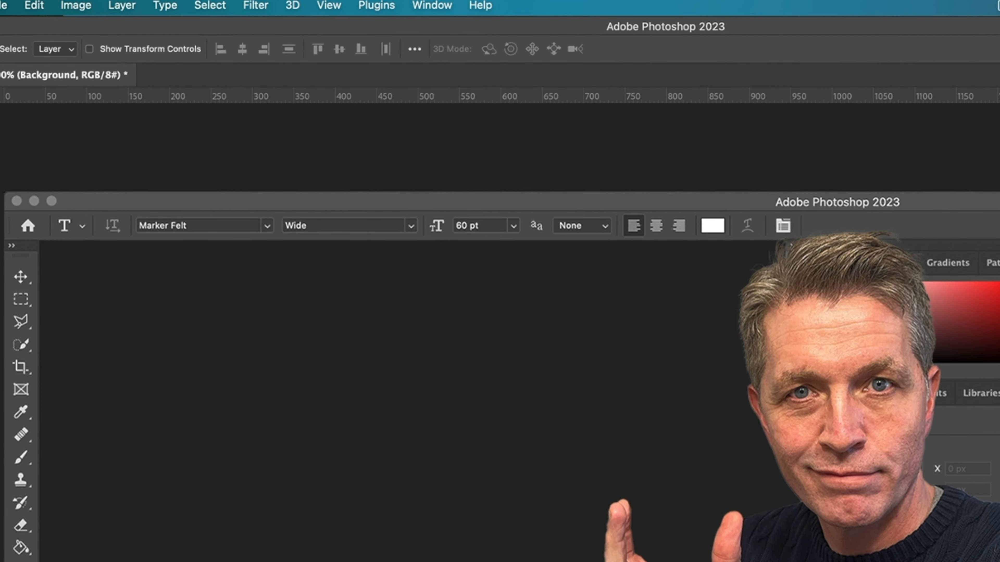
left_click(255, 4)
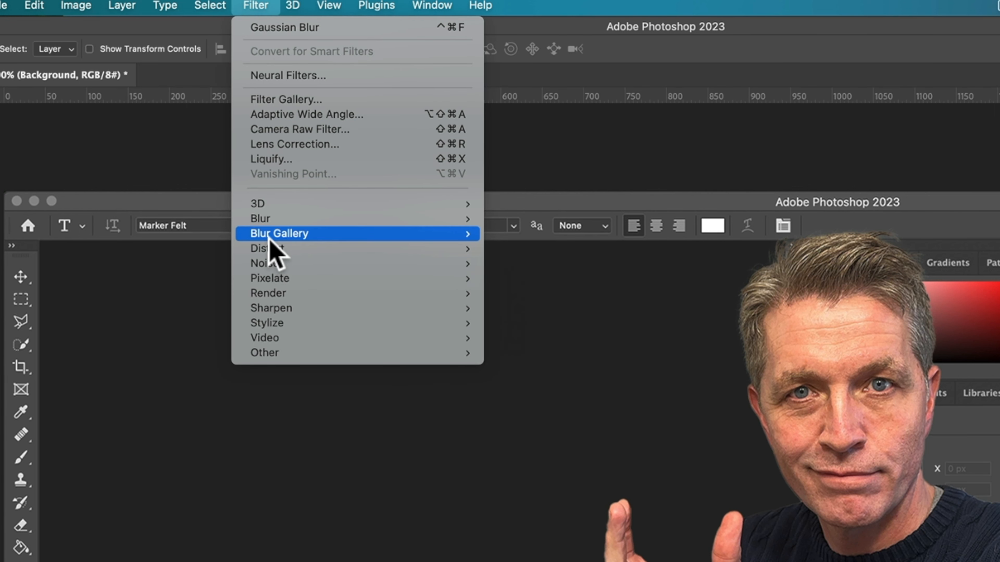
mouse_move(267, 218)
left_click(542, 278)
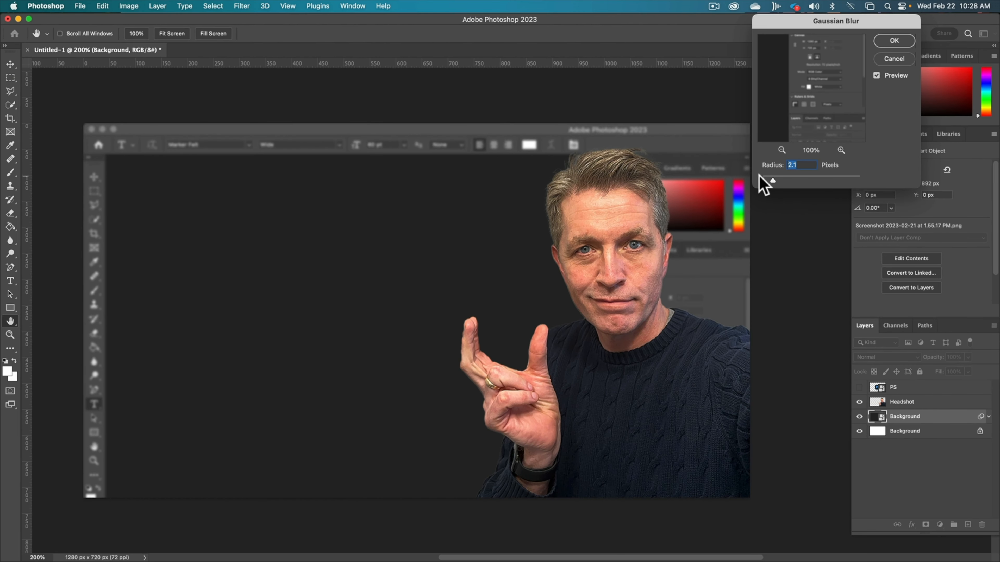
left_click_drag(882, 214, 877, 212)
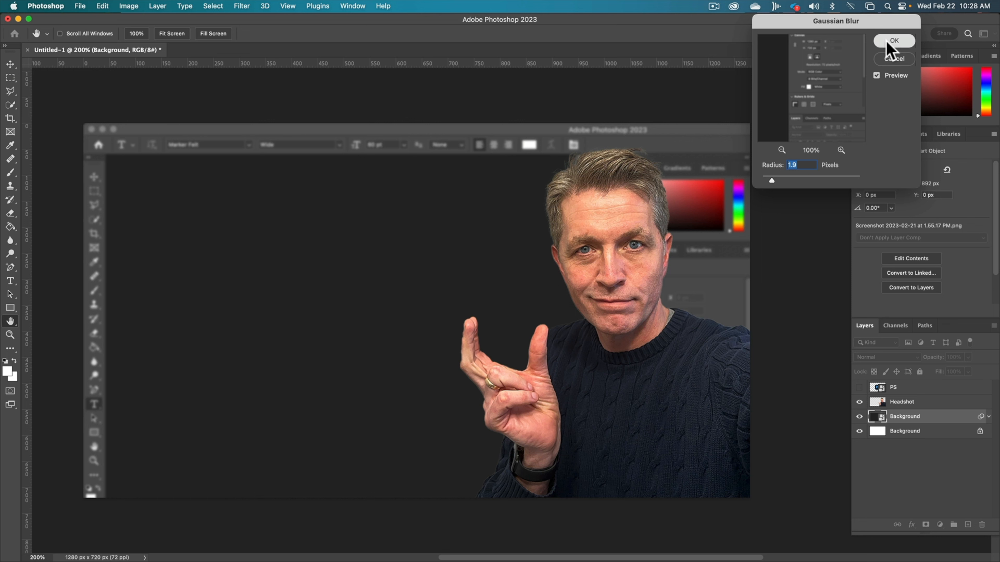
left_click(893, 40)
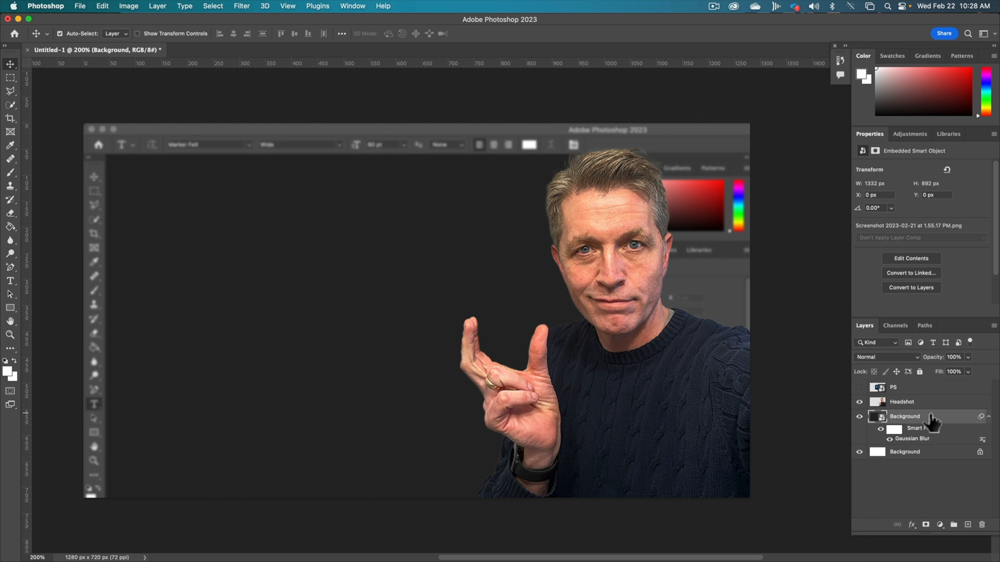
Darken the screenshot Background layer with Levels by raising the black input level to just below the start of the histogram
key("super+l")
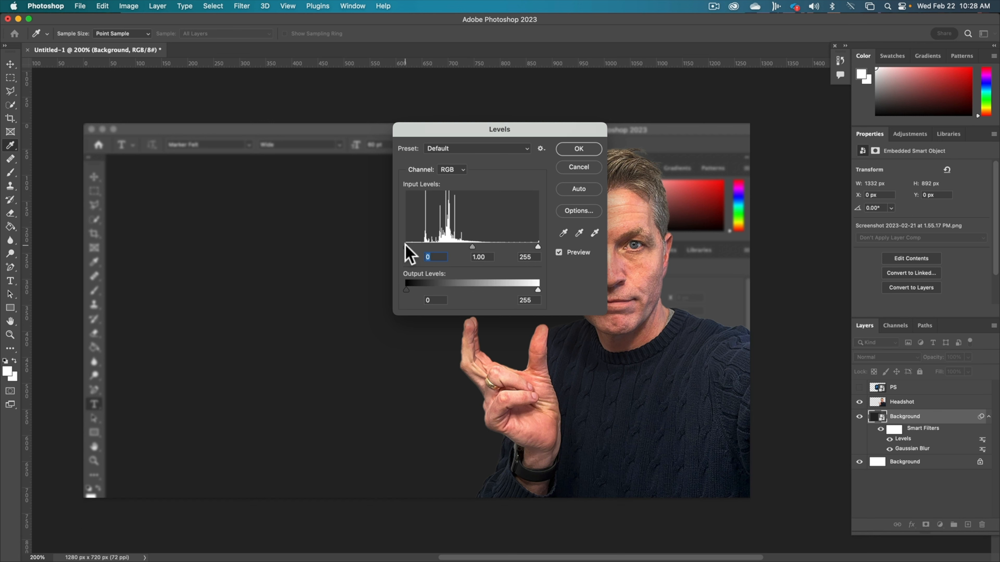
left_click_drag(406, 244, 419, 245)
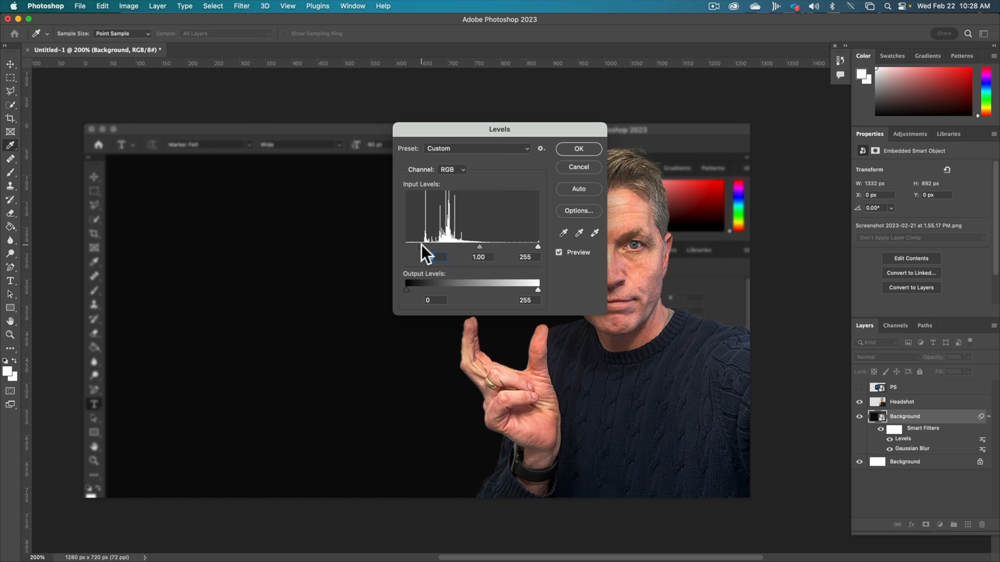
left_click(577, 149)
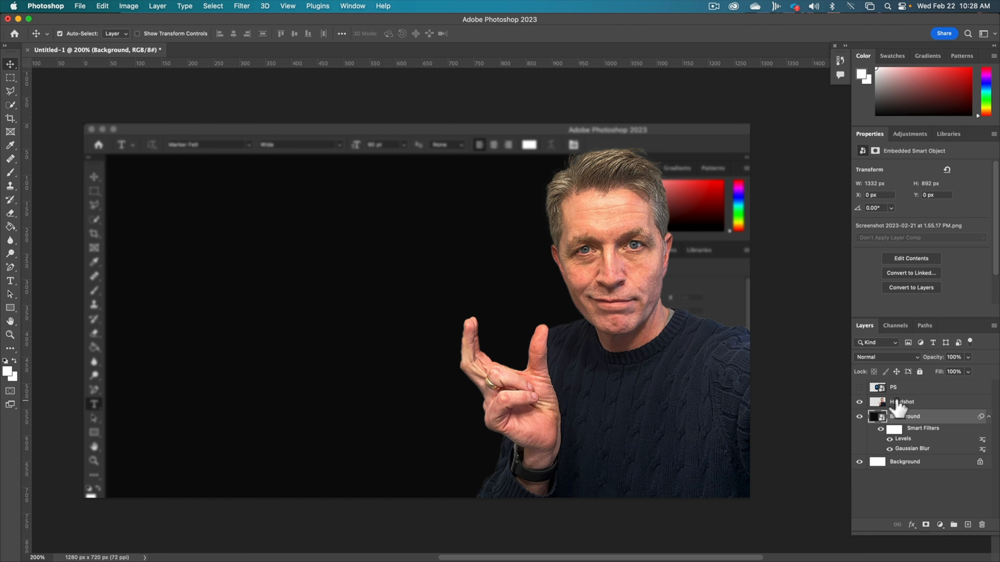
Apply a slight midtone Levels adjustment to the Headshot layer
left_click(899, 403)
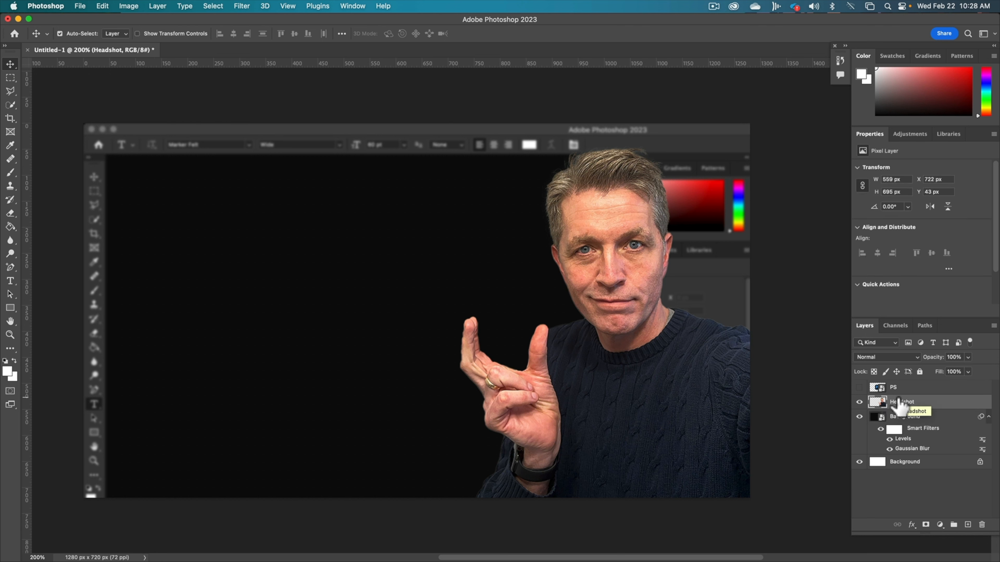
key("super")
key("super+l")
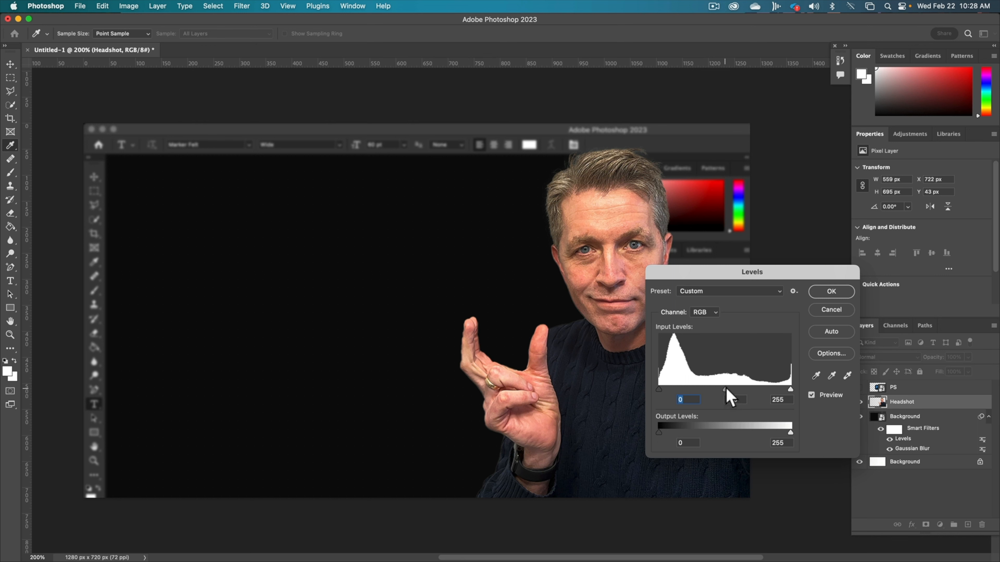
left_click_drag(729, 389, 727, 388)
left_click(829, 292)
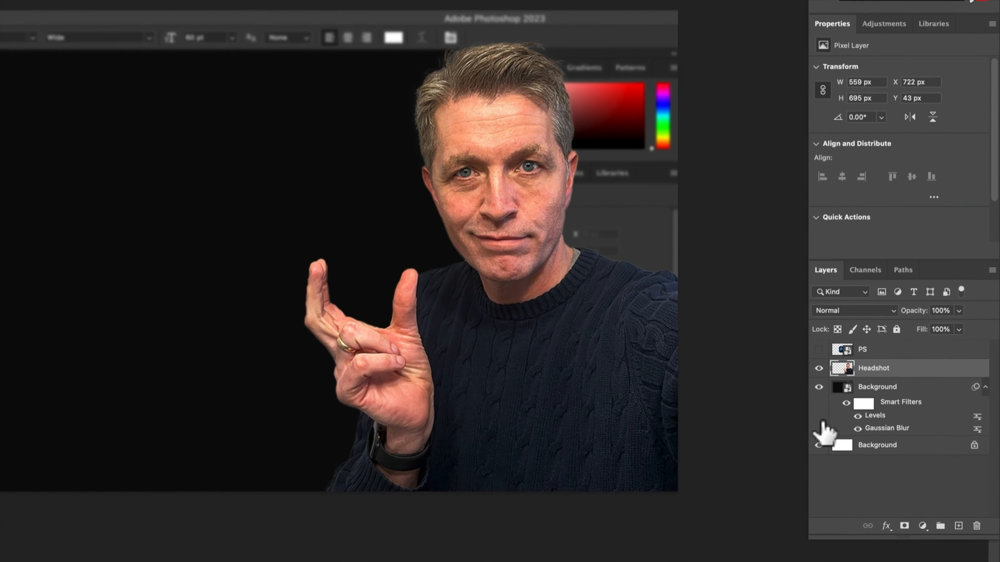
Show the PS logo layer, scale the logo down proportionally and place it over the man's raised fingers
left_click(818, 349)
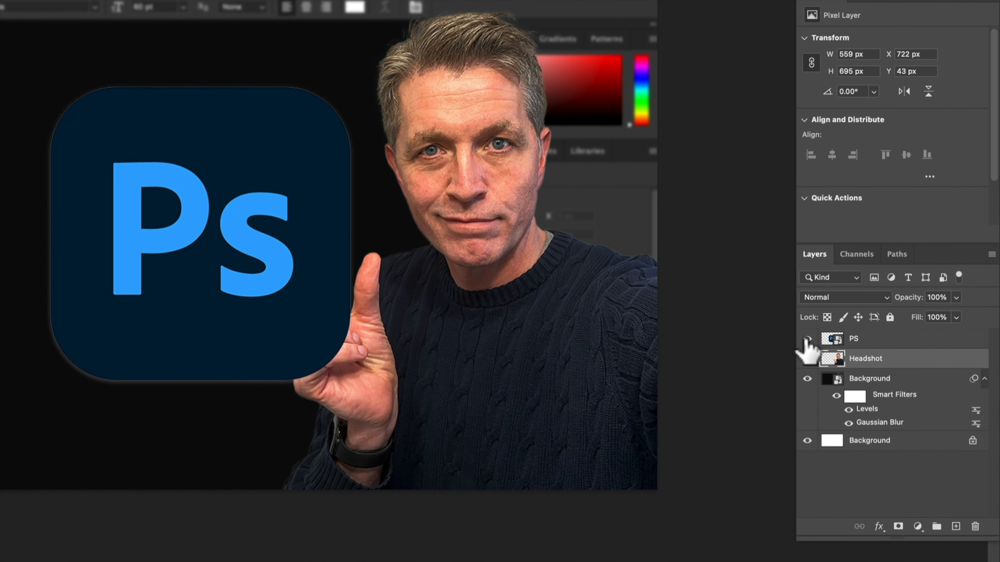
left_click(878, 339)
key("super")
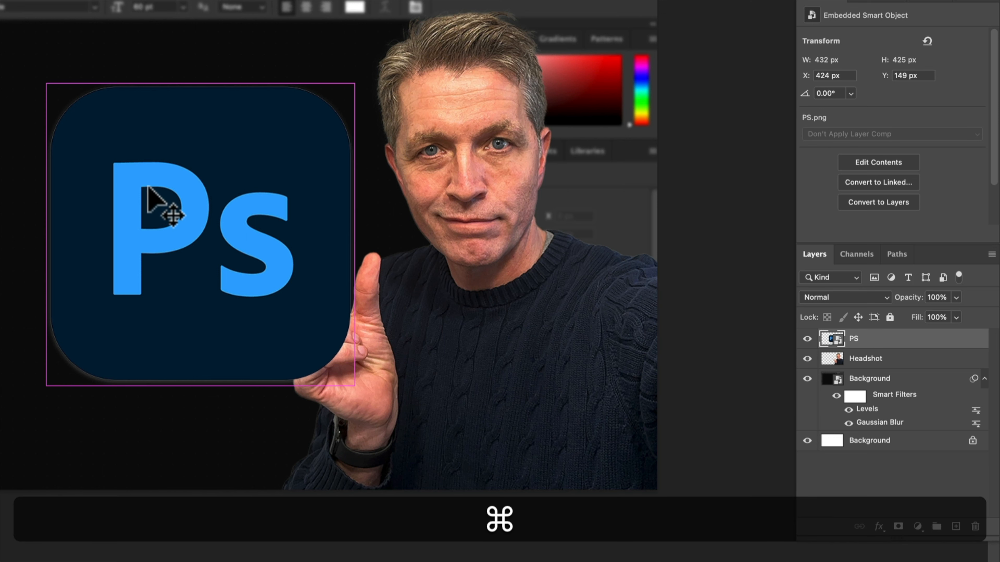
key("super+t")
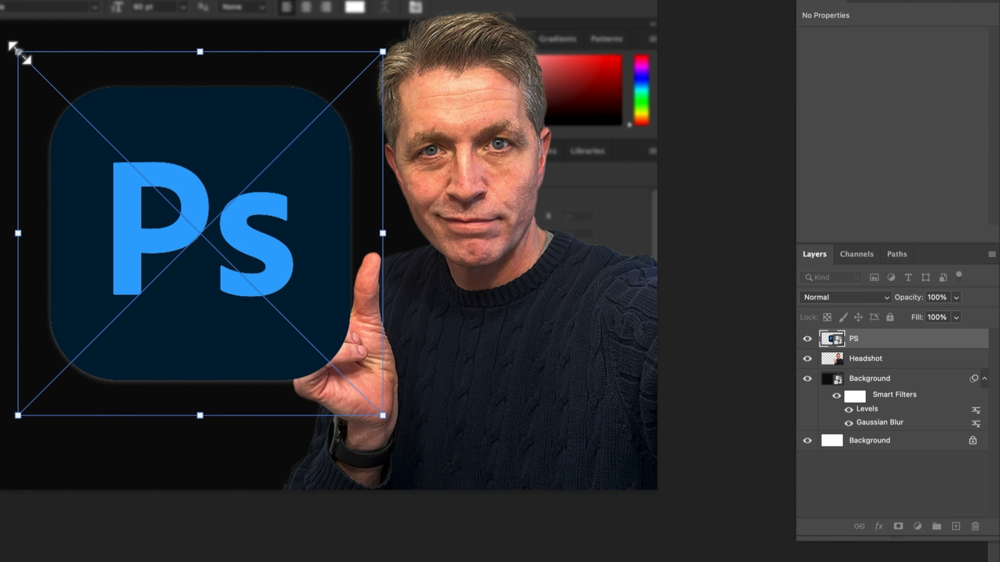
left_click_drag(24, 55, 278, 292)
left_click_drag(357, 331, 345, 233)
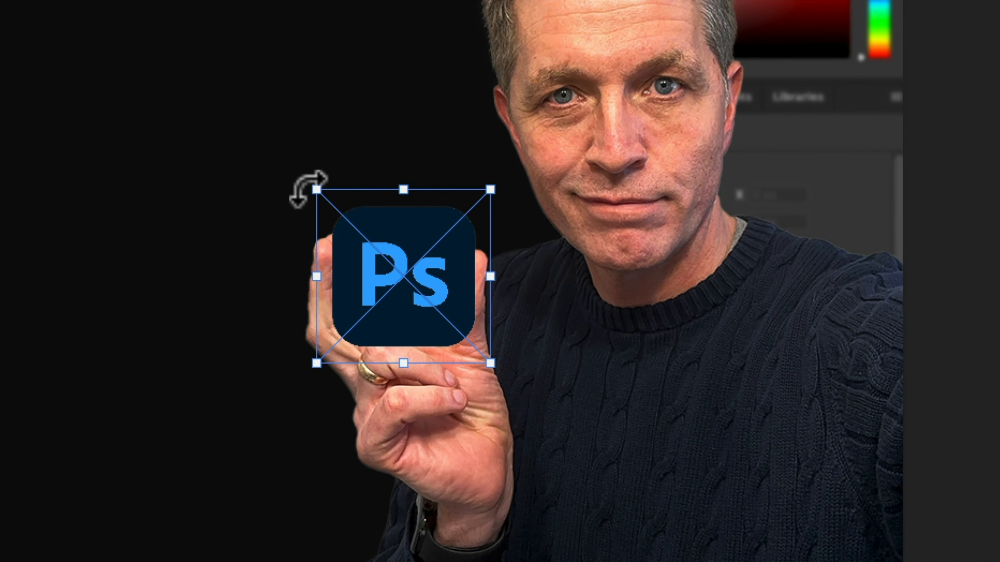
Shrink the PS logo a little more, rotate it slightly clockwise and fit it between the man's fingers and thumb
left_click_drag(322, 191, 342, 208)
left_click_drag(437, 273, 411, 254)
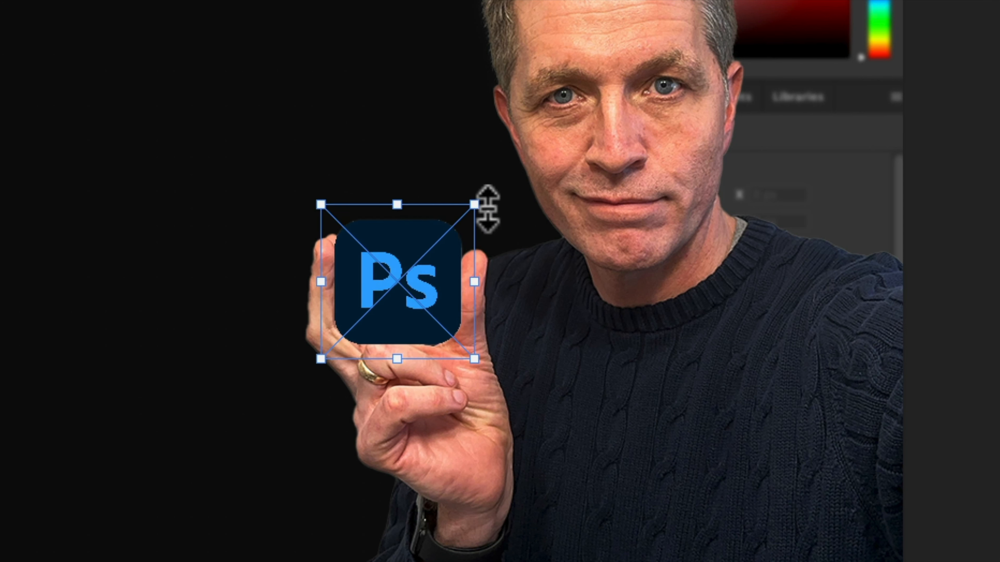
left_click_drag(433, 187, 446, 190)
left_click_drag(461, 372, 449, 332)
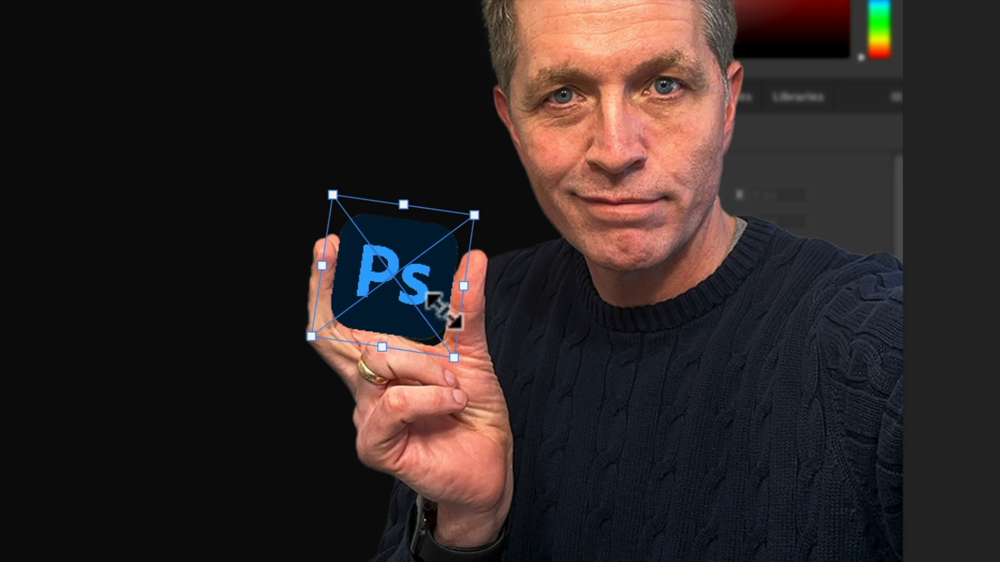
left_click_drag(440, 290, 441, 296)
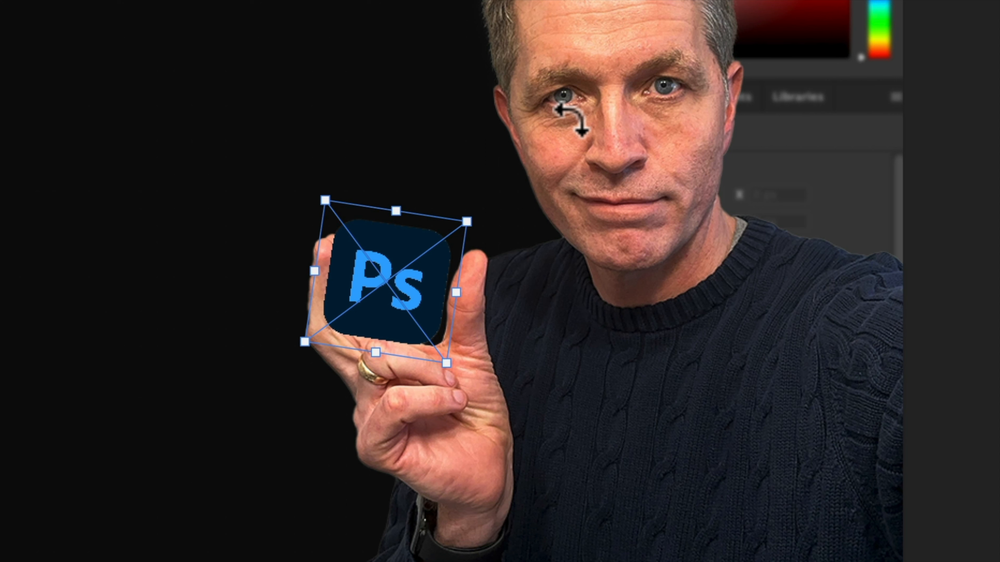
Nudge the PS logo slightly to the right between the fingers and thumb and apply the transform
key("Right")
key("Right")
key("Right")
key("Right")
key("Right")
key("Right")
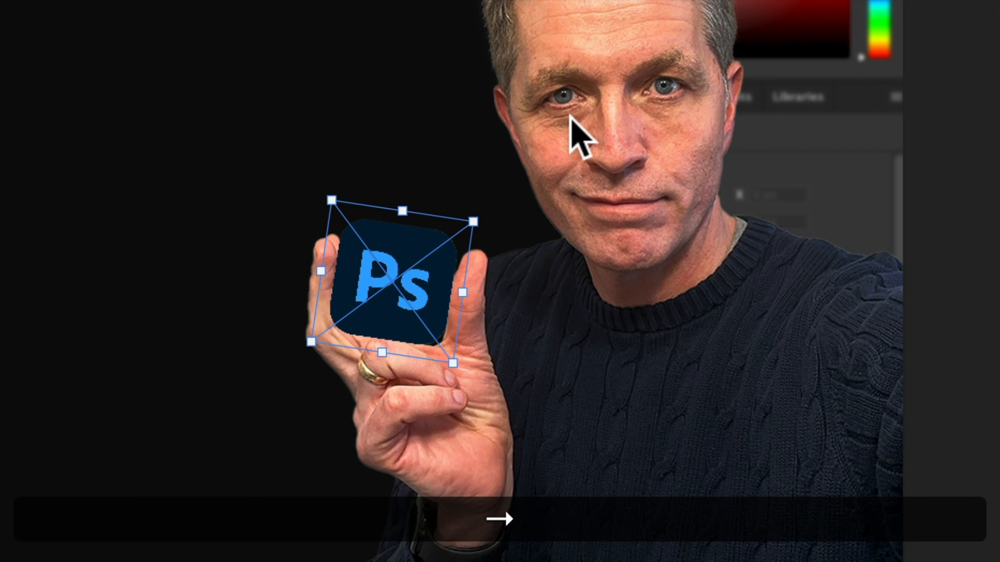
key("Right")
key("Right")
key("Right")
key("Left")
key("Left")
key("Left")
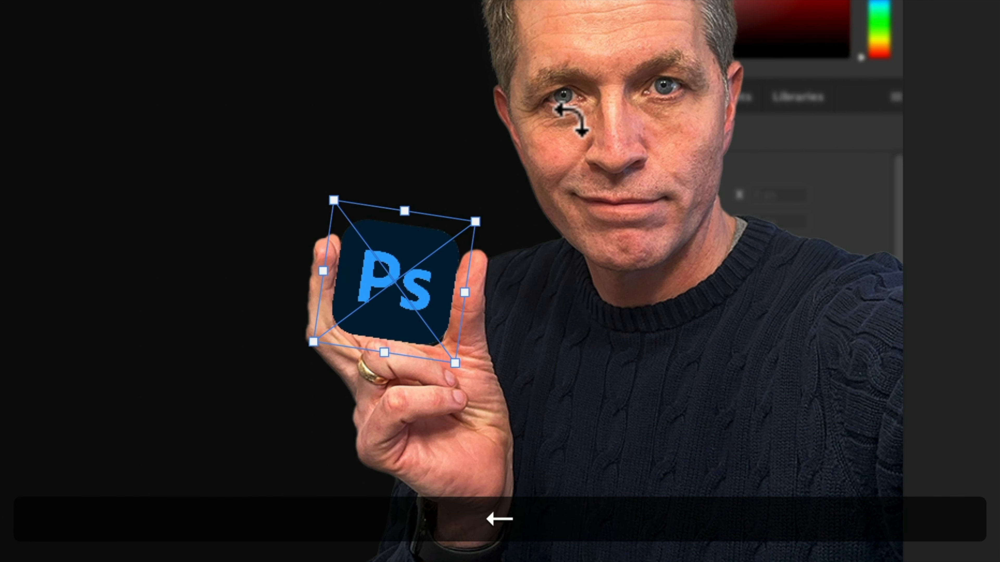
key("Return")
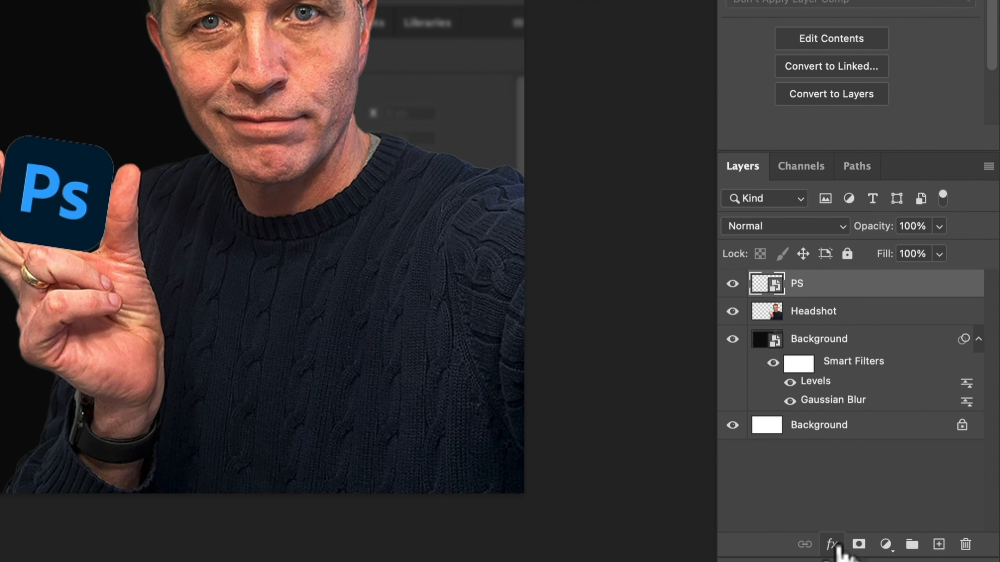
Add an Inner Bevel with Bevel & Emboss to the PS layer, using 917% depth, 5 px size and 0 px soften
left_click(832, 544)
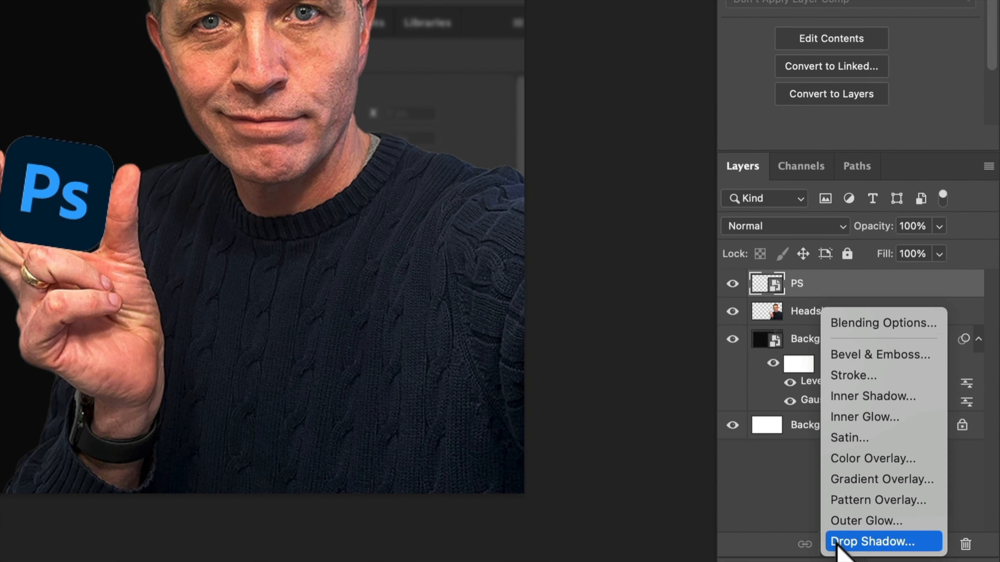
left_click(842, 354)
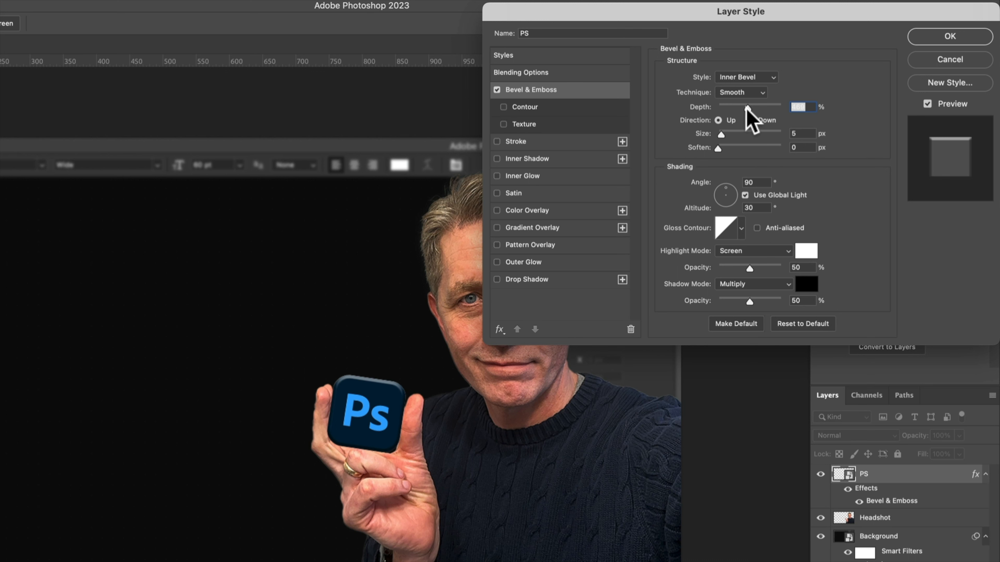
left_click_drag(746, 108, 782, 111)
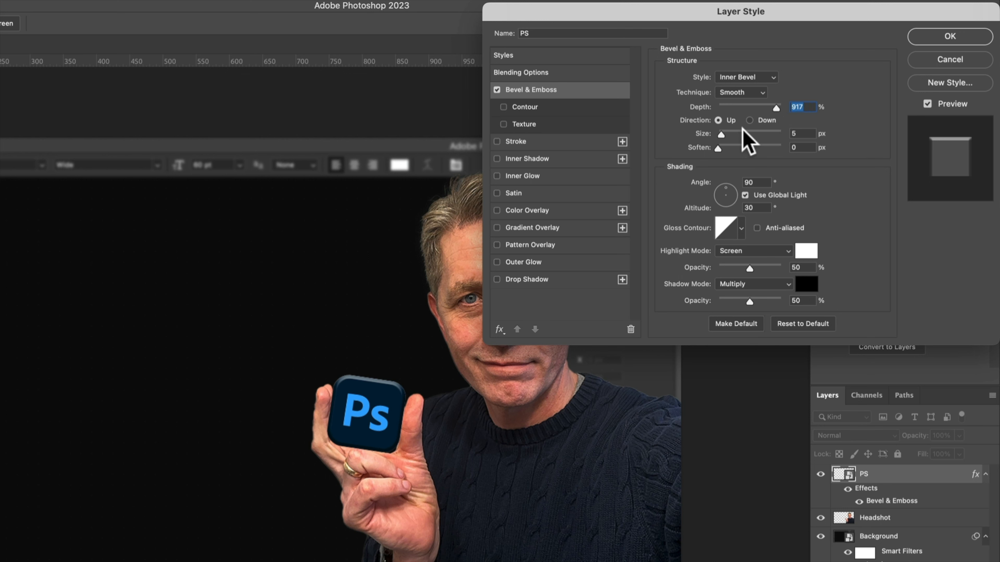
mouse_move(721, 136)
left_mouse_down()
mouse_move(730, 136)
mouse_move(723, 137)
left_mouse_up()
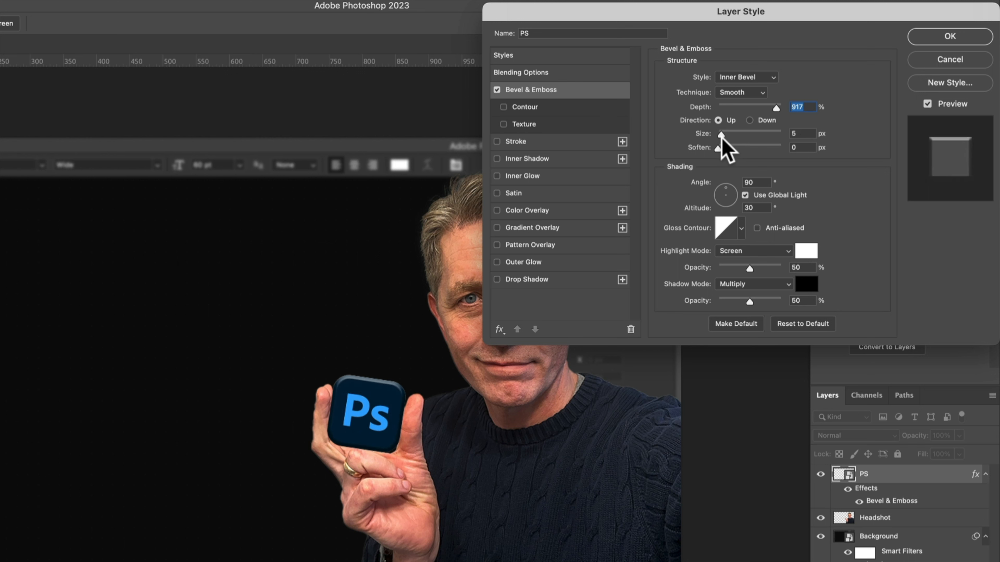
left_click(722, 137)
mouse_move(718, 148)
left_mouse_down()
mouse_move(757, 148)
mouse_move(718, 150)
left_mouse_up()
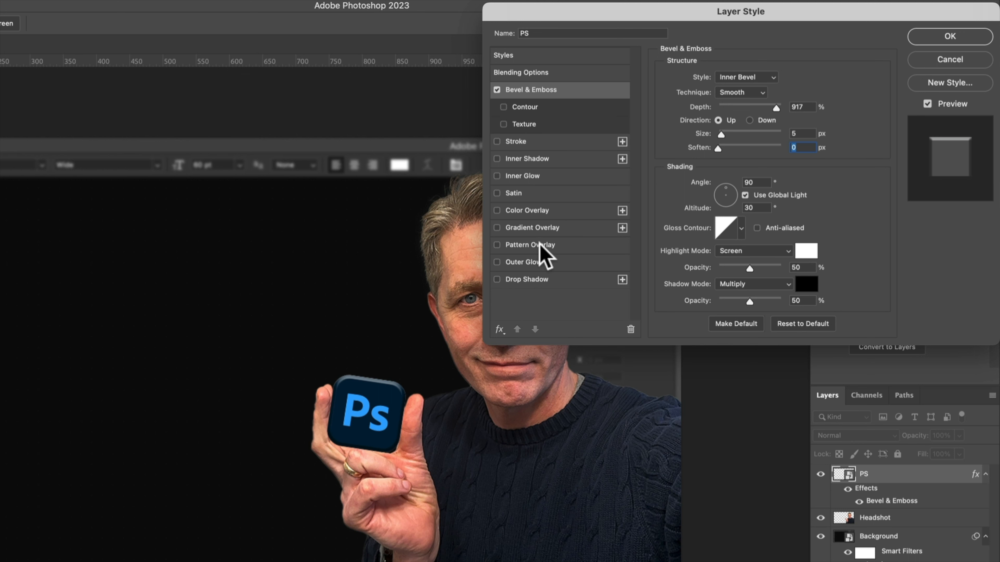
Add a drop shadow to the PS layer, position it close beneath the logo at an 82° angle and lower its opacity
left_click(496, 279)
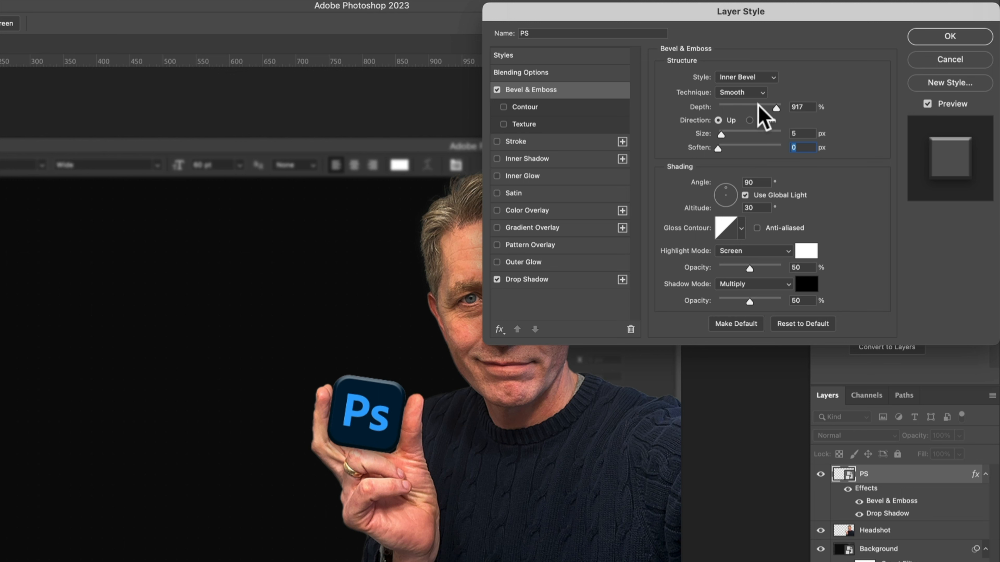
left_click(547, 282)
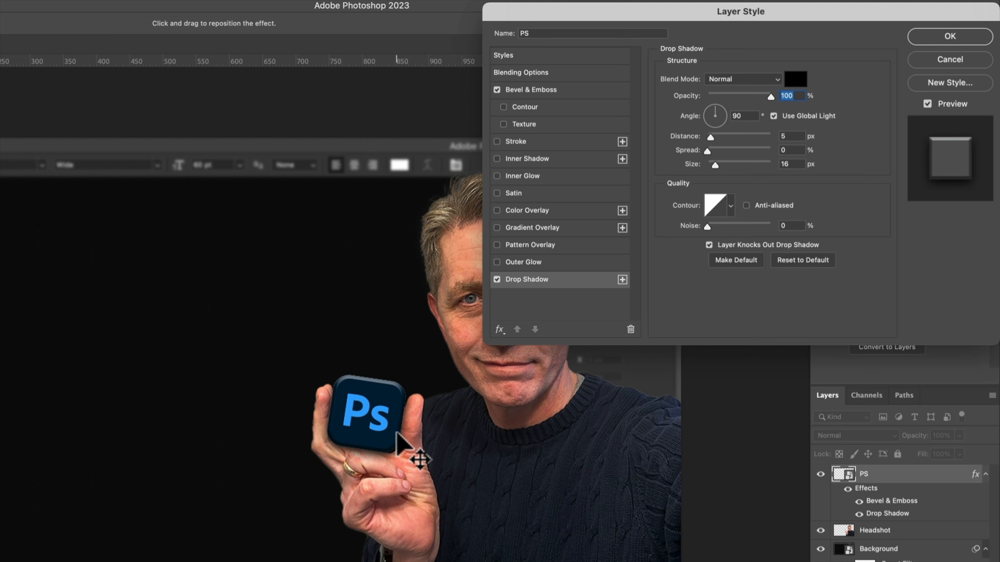
left_click_drag(722, 109, 739, 138)
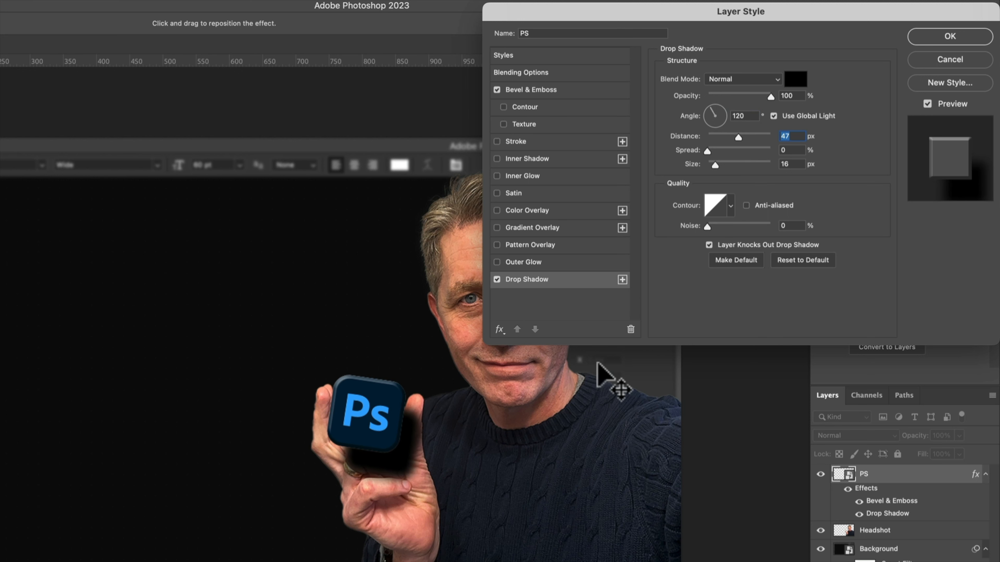
left_click_drag(410, 447, 399, 426)
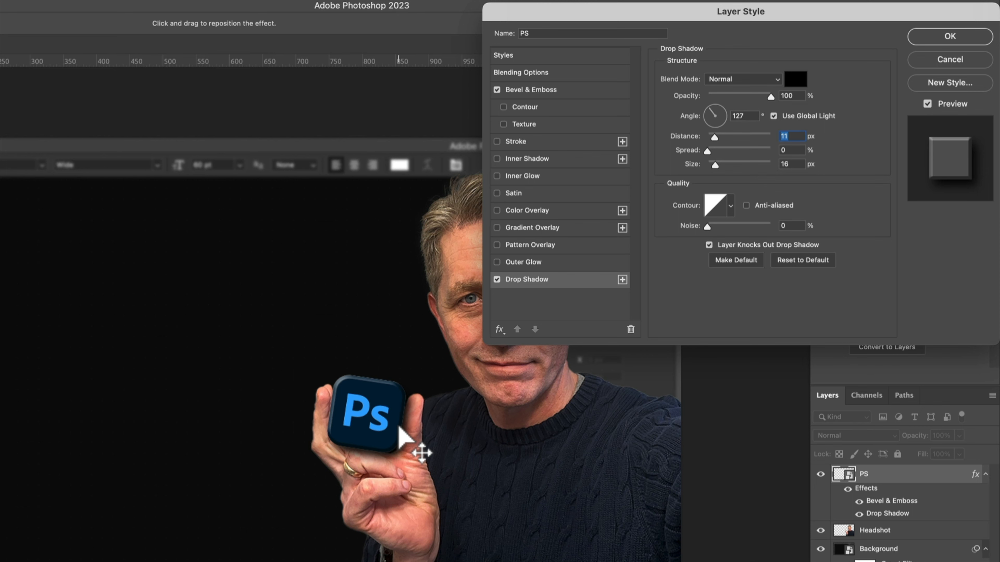
left_click_drag(691, 26, 745, 9)
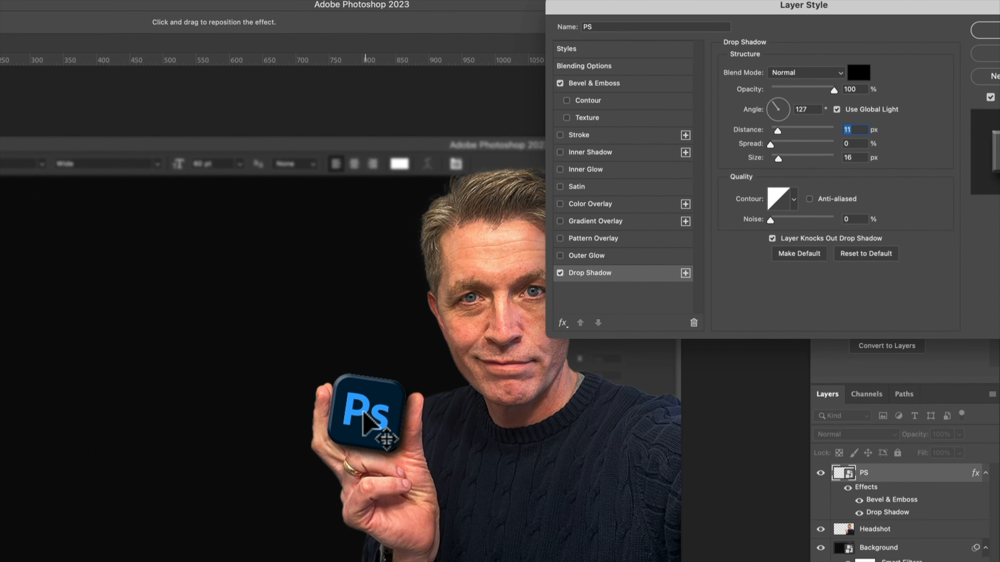
left_click_drag(368, 421, 377, 433)
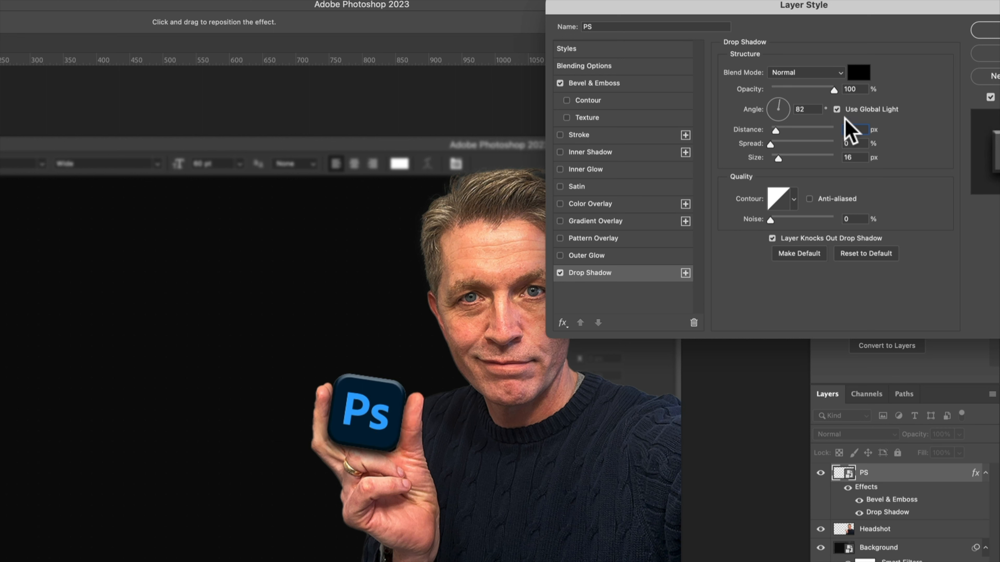
left_click_drag(833, 90, 795, 91)
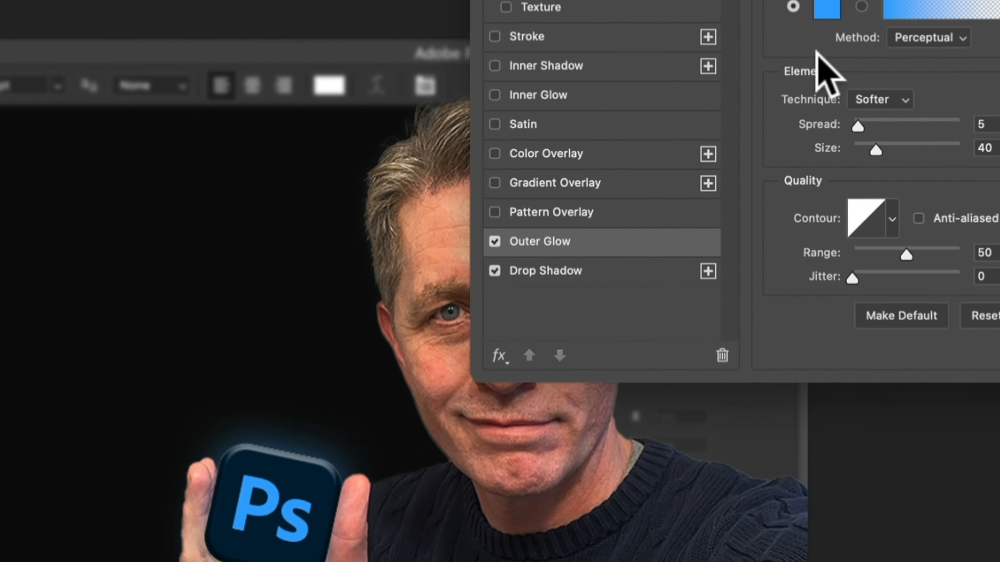
Try a green hue and colours sampled from the man's neck and eye for the logo's outer glow
left_click(827, 8)
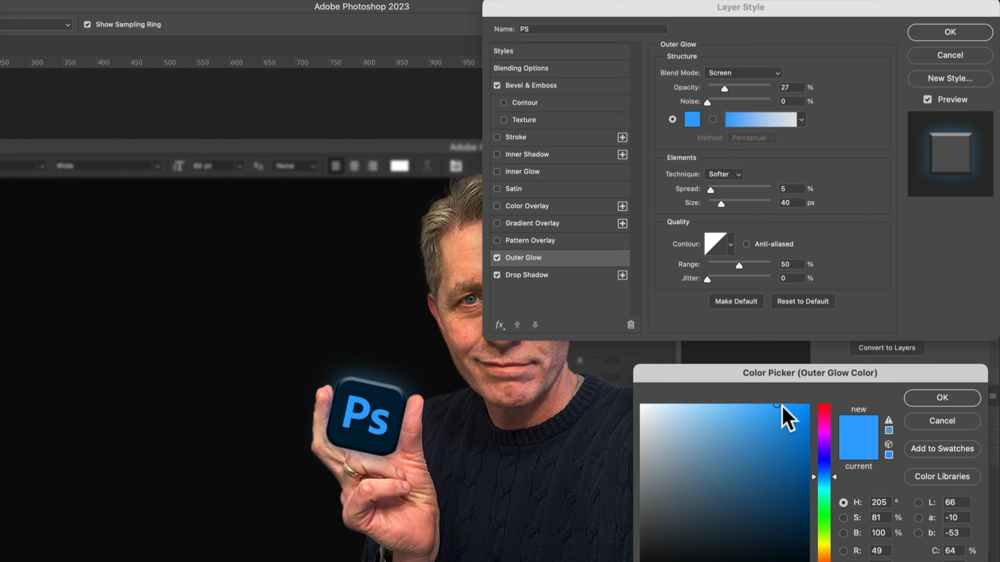
left_click(824, 517)
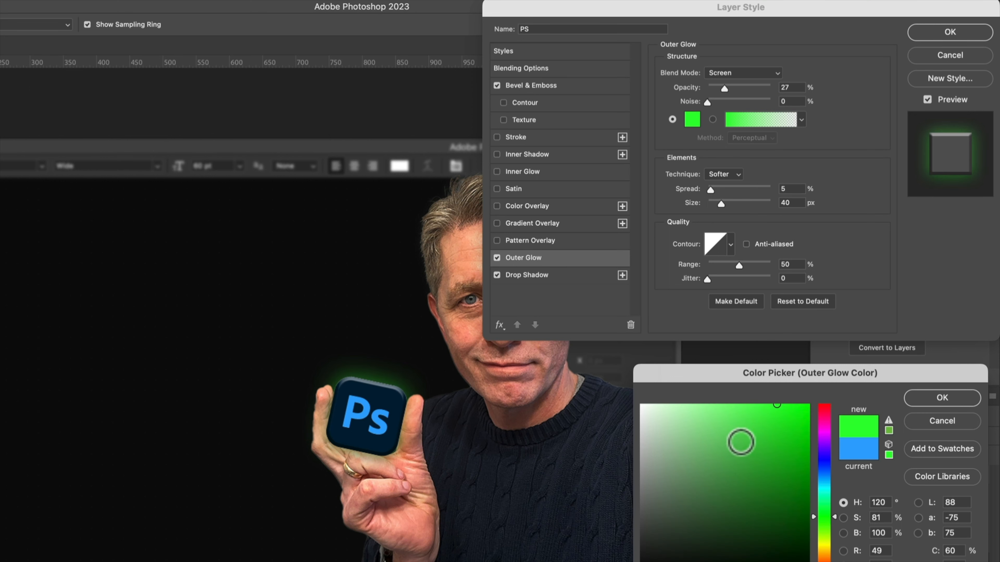
left_click(562, 396)
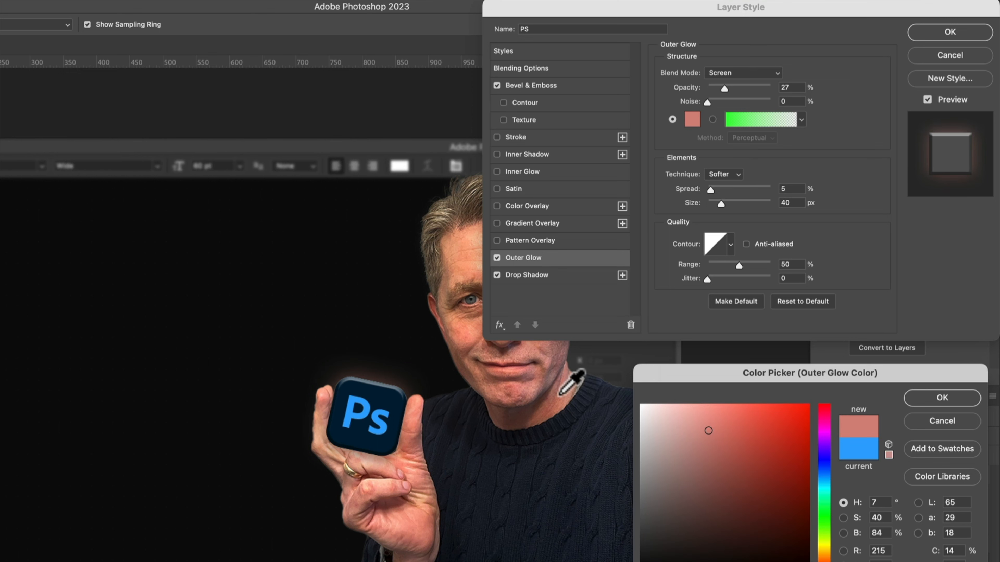
left_click(471, 300)
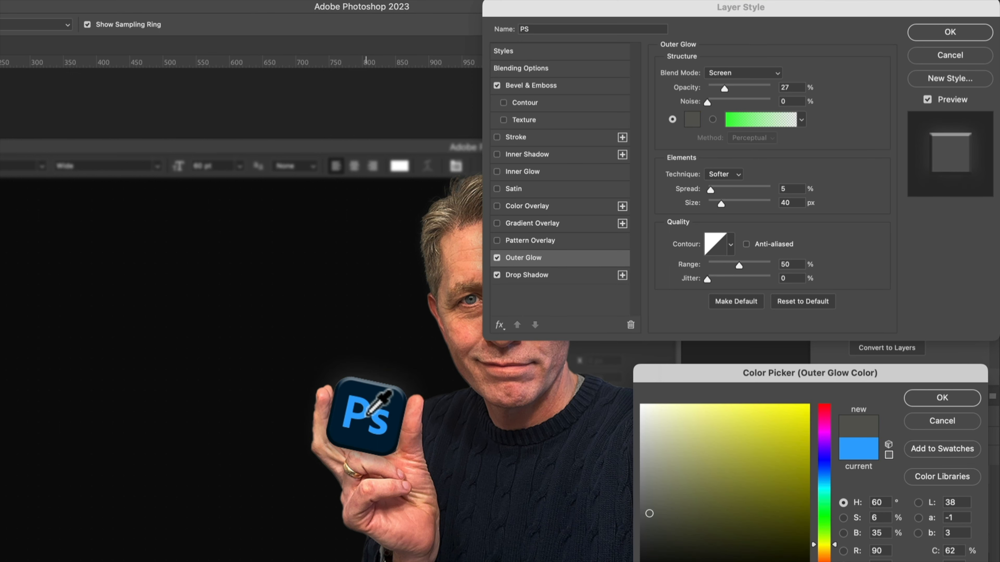
Set the outer glow to the blue sampled from the logo's lettering at 48% opacity and apply the layer style
left_click(368, 412)
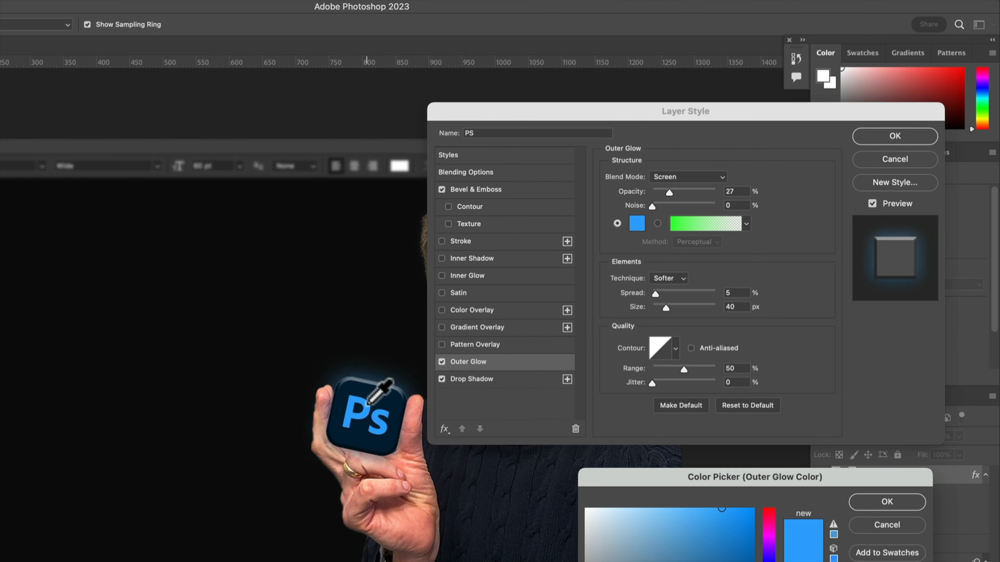
left_click(887, 503)
left_click_drag(669, 193, 683, 192)
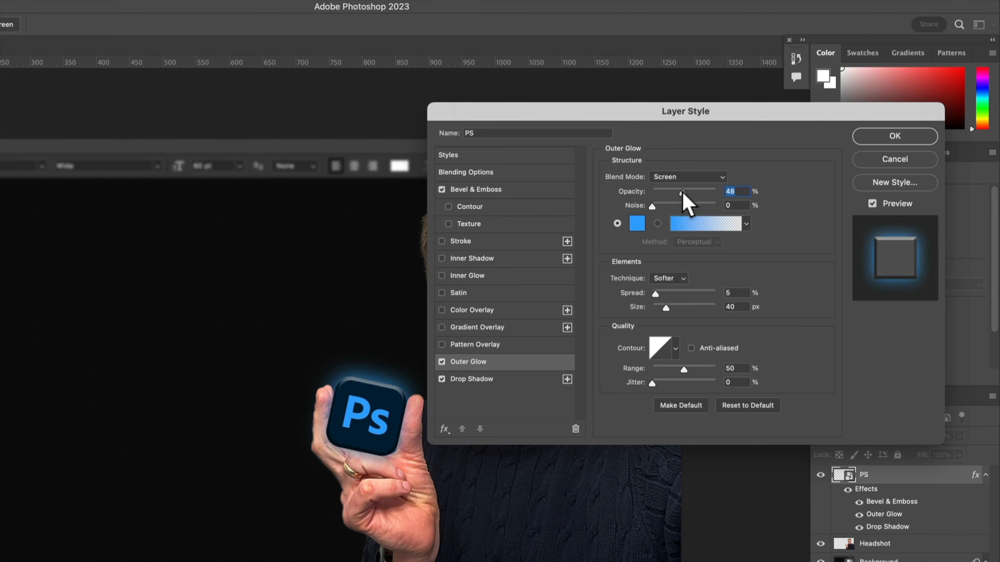
left_click(885, 134)
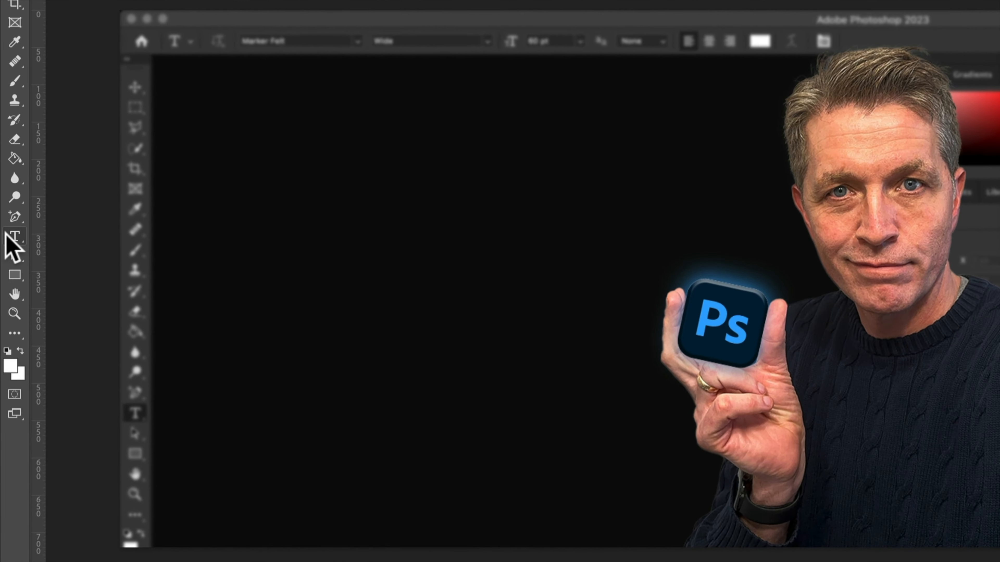
Add the white title "How to Create a YouTube Thumbnail" on three lines in the dark area beside the man
left_click(14, 237)
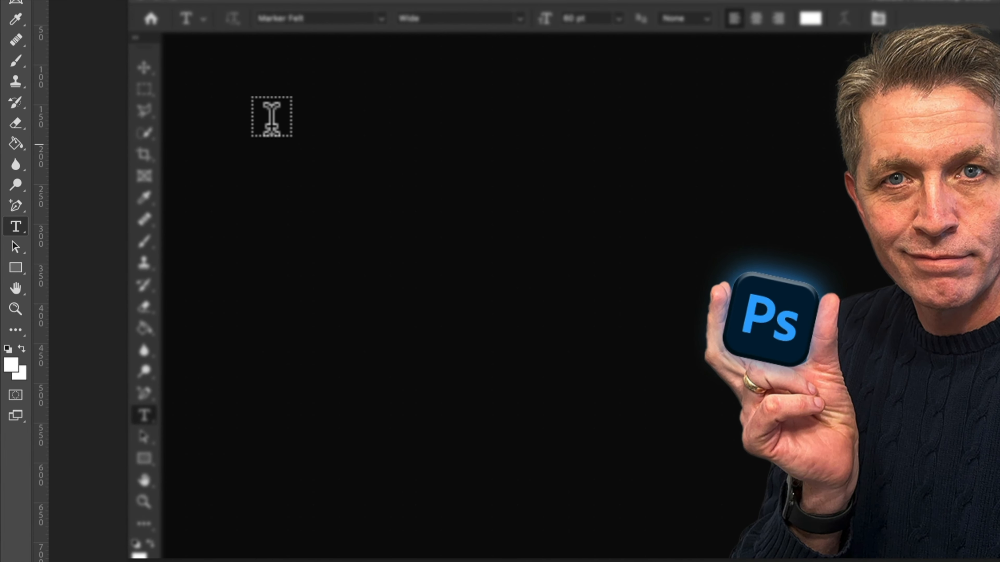
left_click(215, 126)
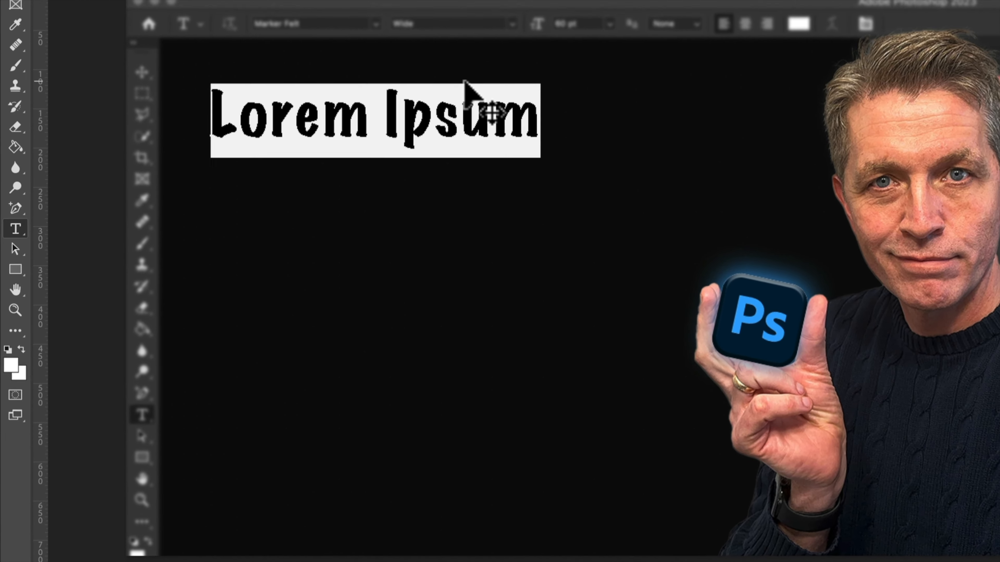
type("How to Create a")
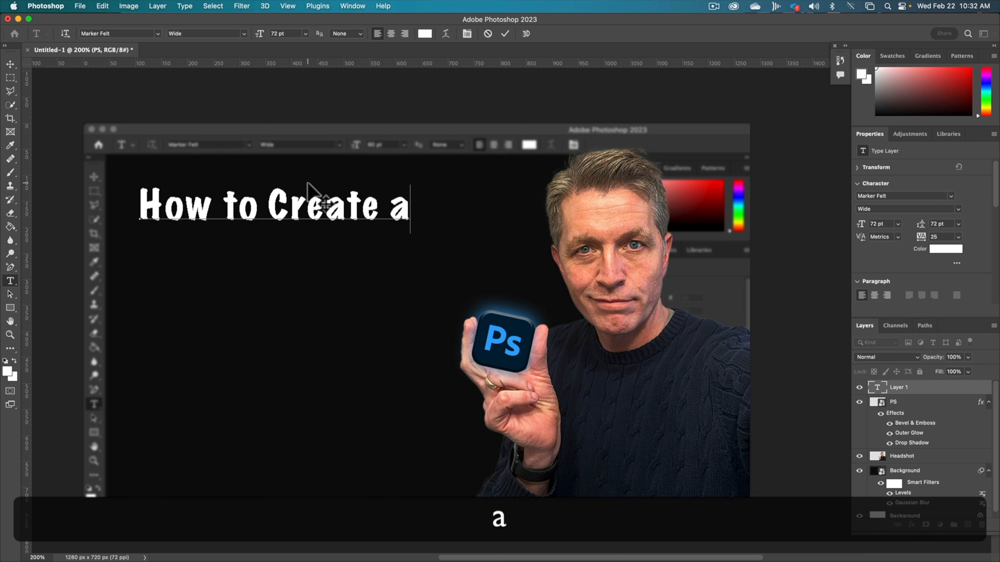
key("Return")
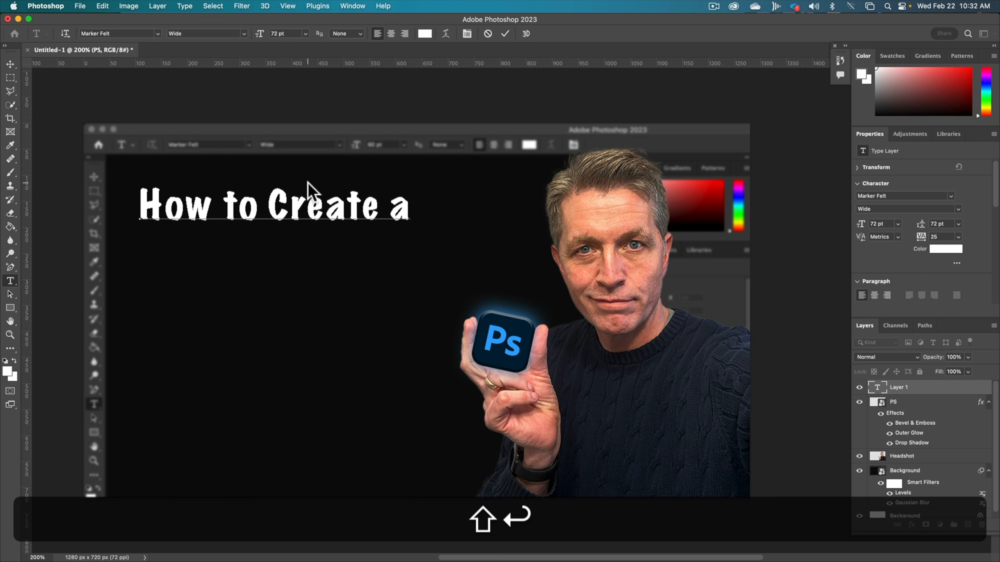
type("You")
key("BackSpace")
type("Tube")
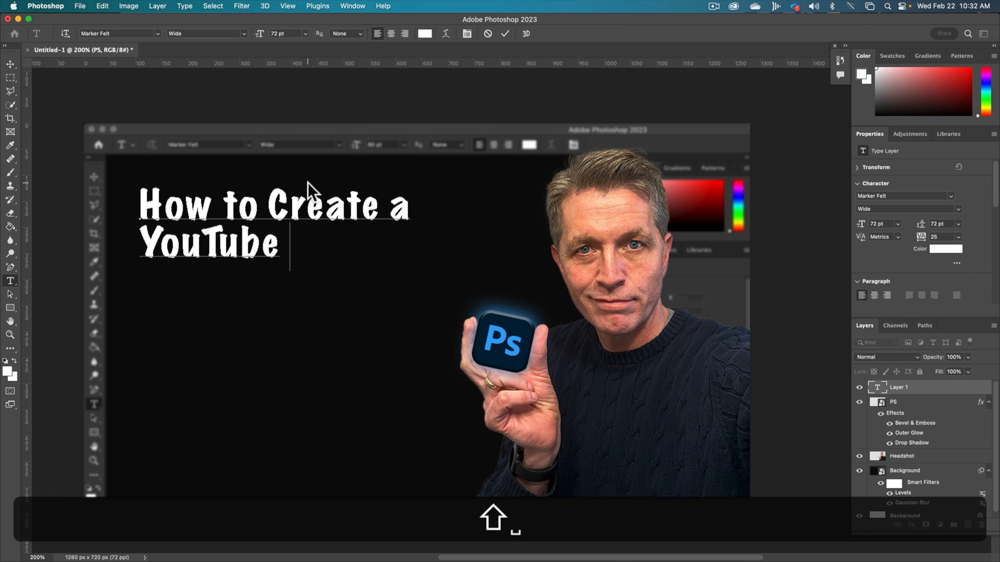
key("shift+Return")
type("Thumb")
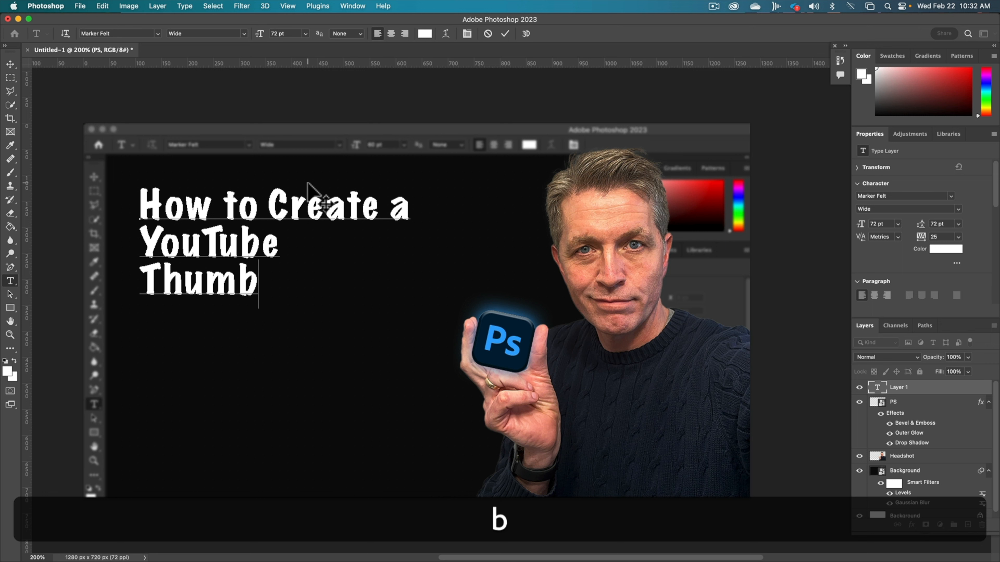
type("nail")
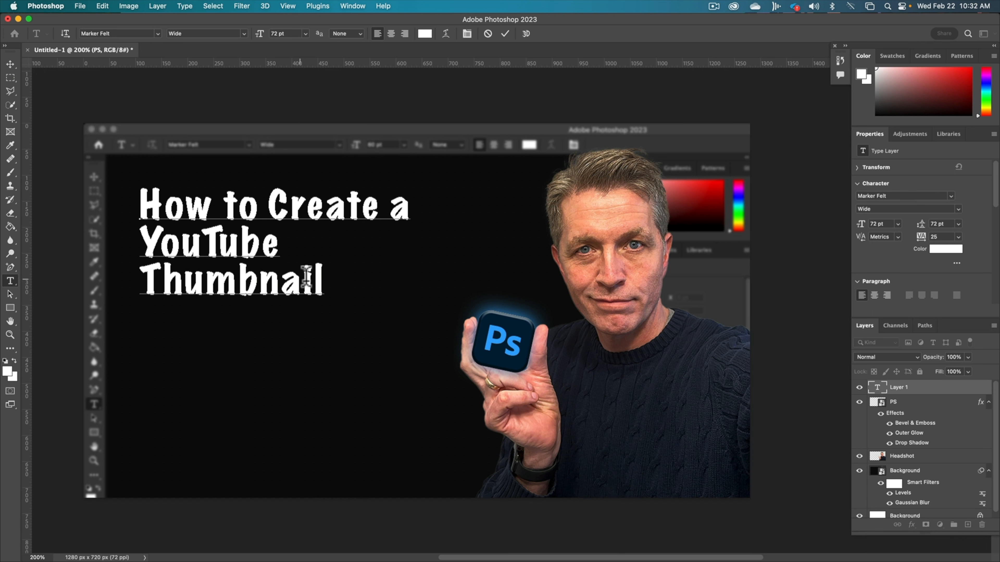
Colour the title words "YouTube Thumbnail" orange (ff7200) and commit the text
left_click_drag(322, 276, 122, 225)
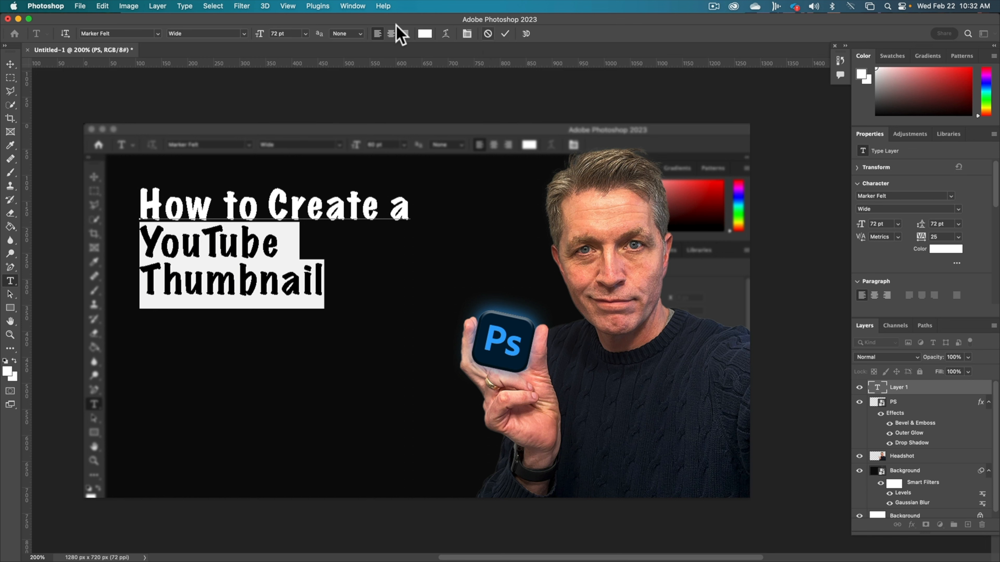
left_click(424, 33)
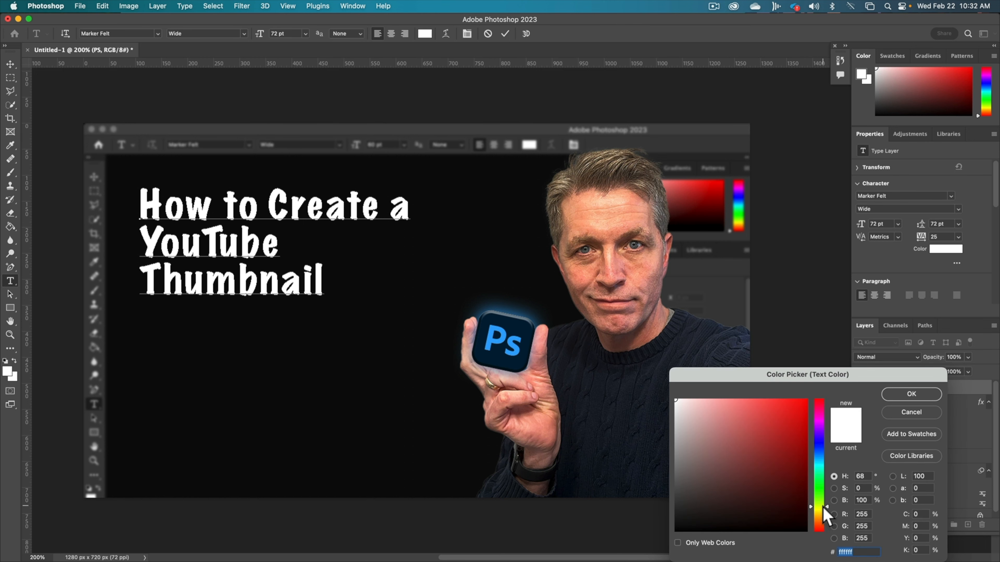
left_click(822, 515)
mouse_move(797, 471)
left_mouse_down()
mouse_move(808, 401)
mouse_move(822, 399)
left_mouse_up()
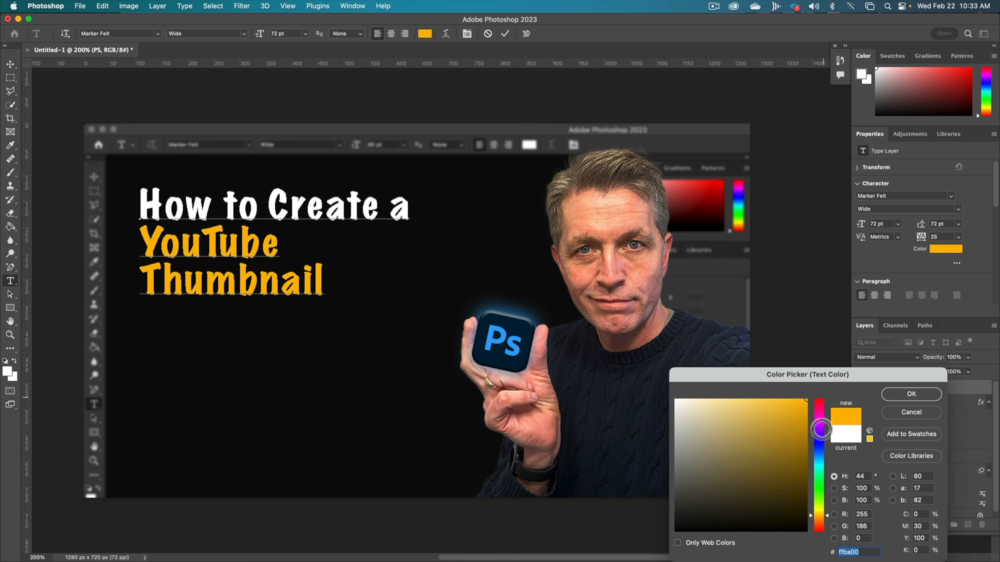
left_click_drag(815, 517, 815, 521)
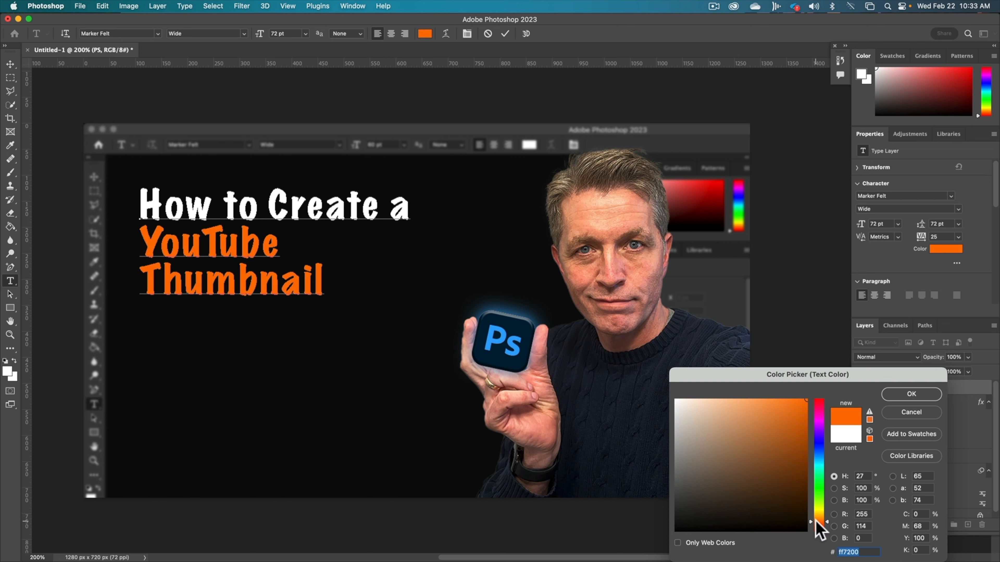
left_click(911, 393)
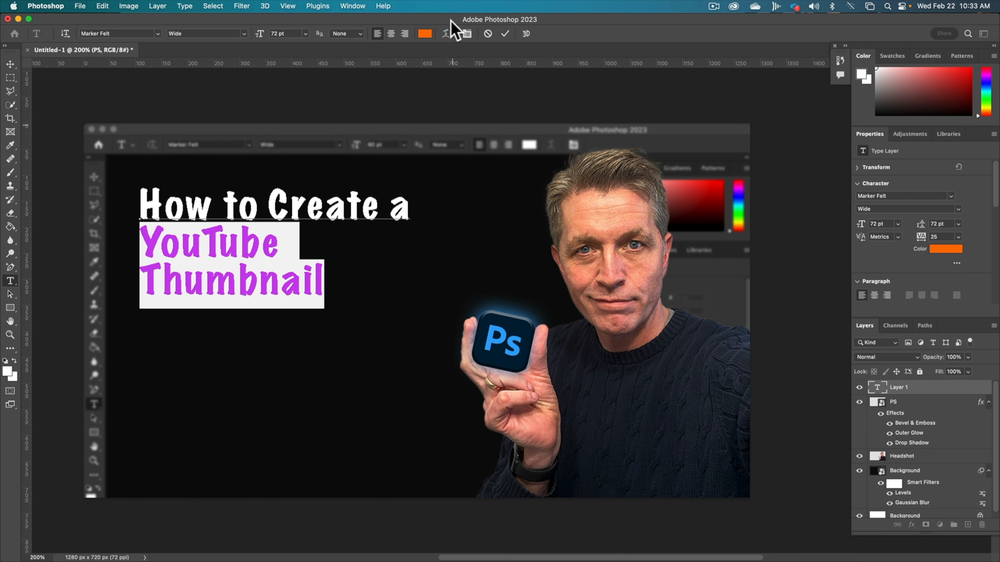
left_click(505, 34)
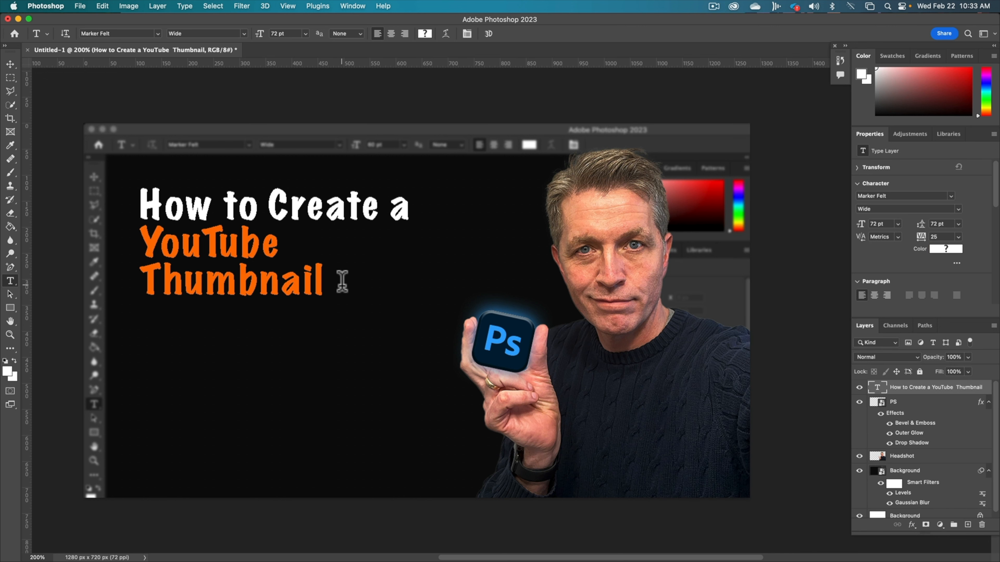
Scale the title text proportionally to about 176% and move it against the thumbnail's left edge, clear of the face
key("super+t")
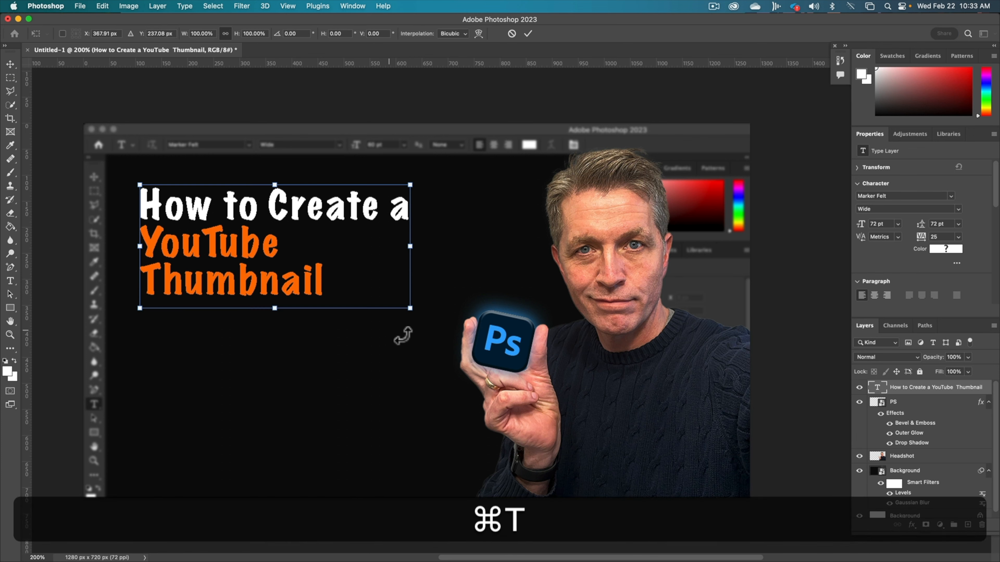
left_click_drag(401, 307, 551, 515)
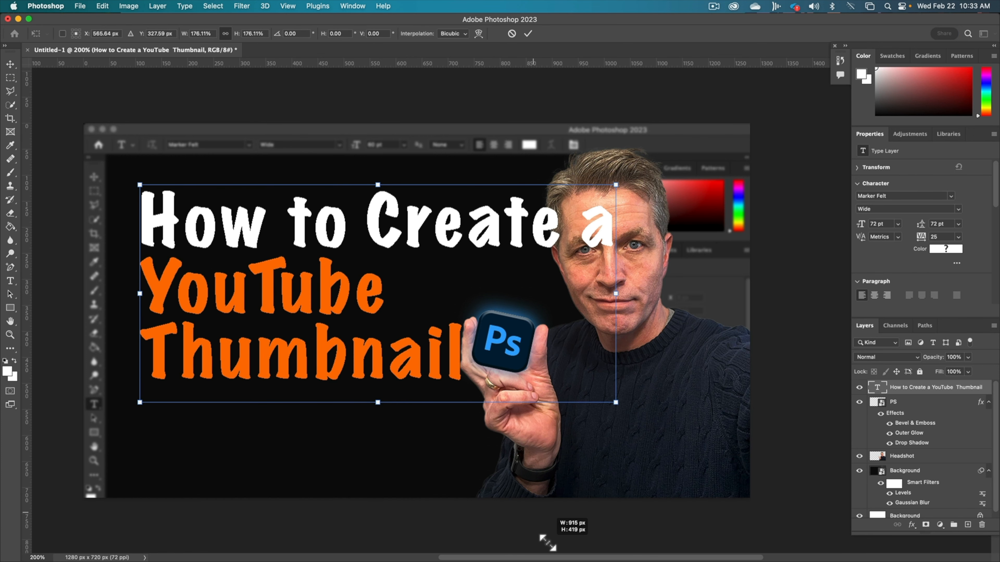
left_click_drag(385, 345, 328, 376)
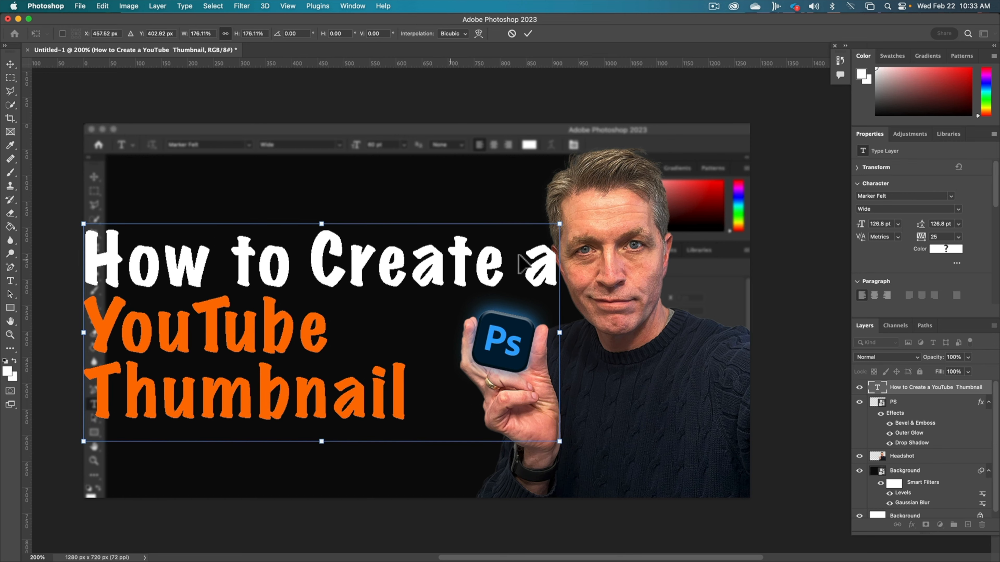